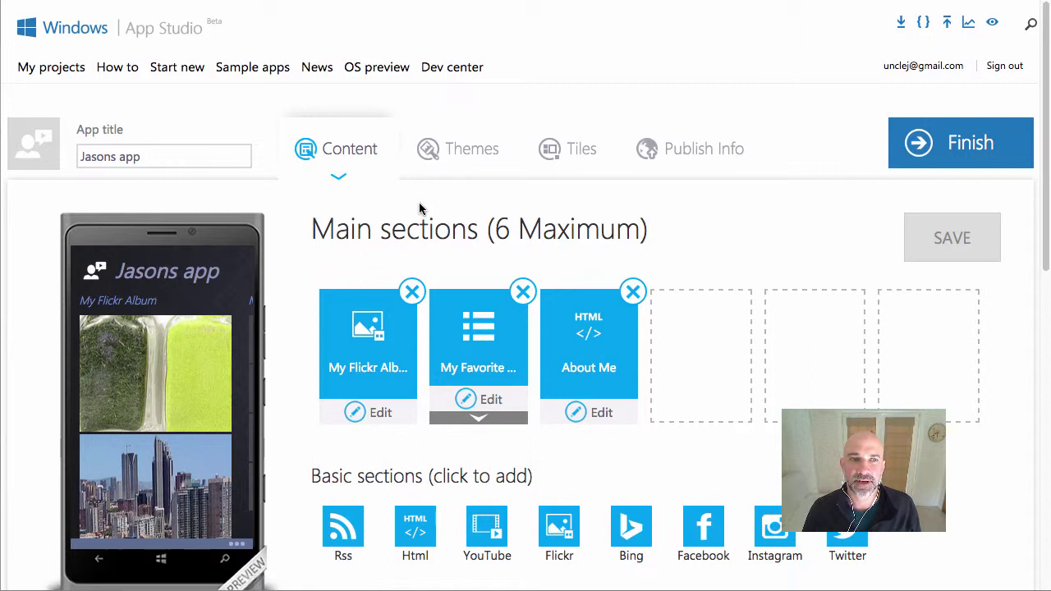
Delete the My Favorite Music section from the main sections and save the app.
scroll(419, 208, "up", 1)
scroll(419, 208, "up", 3)
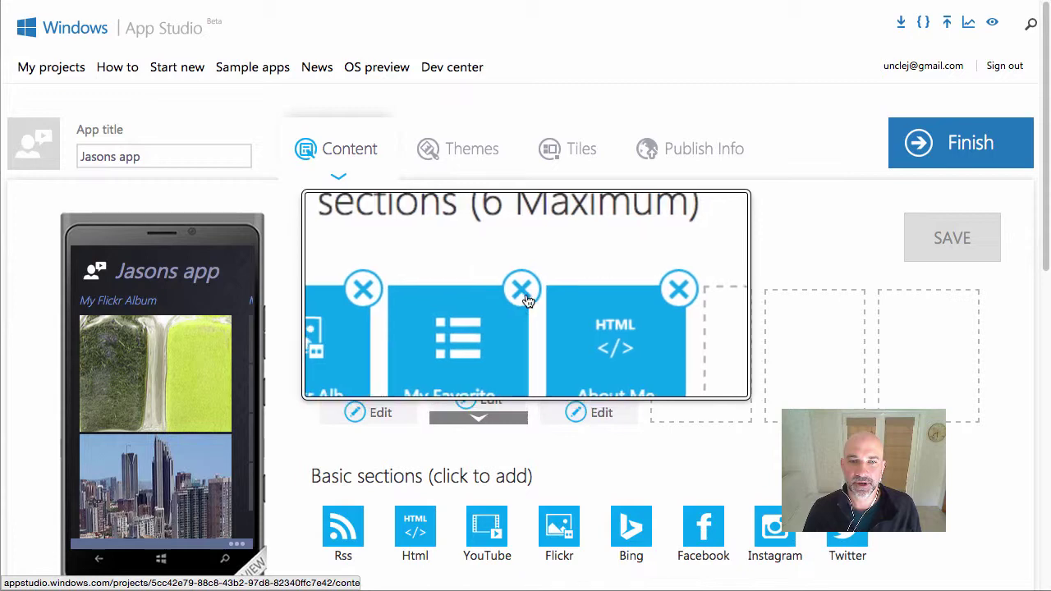
left_click(523, 294)
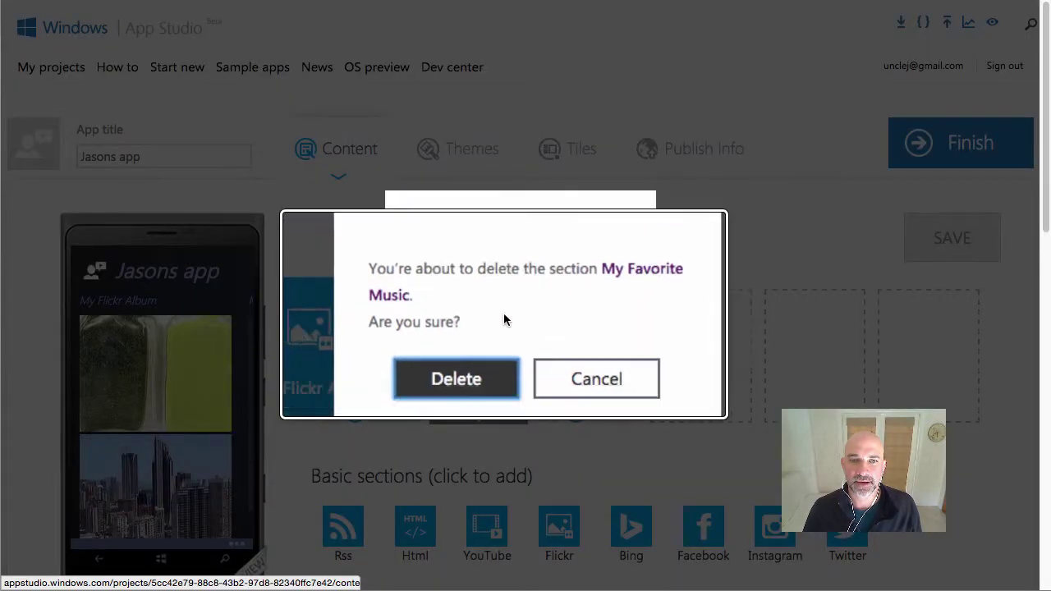
left_click(465, 364)
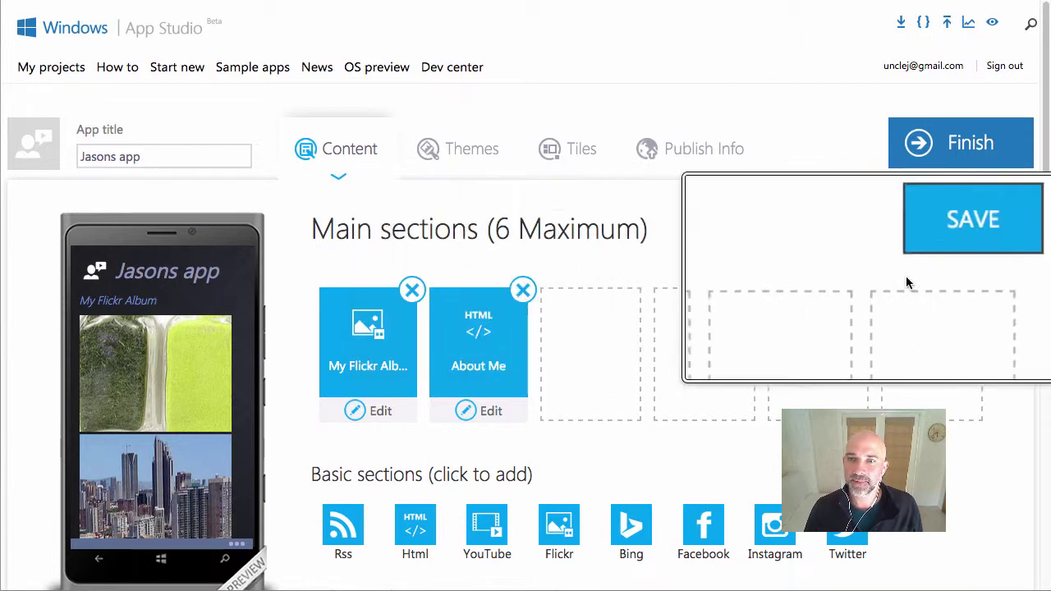
left_click(941, 246)
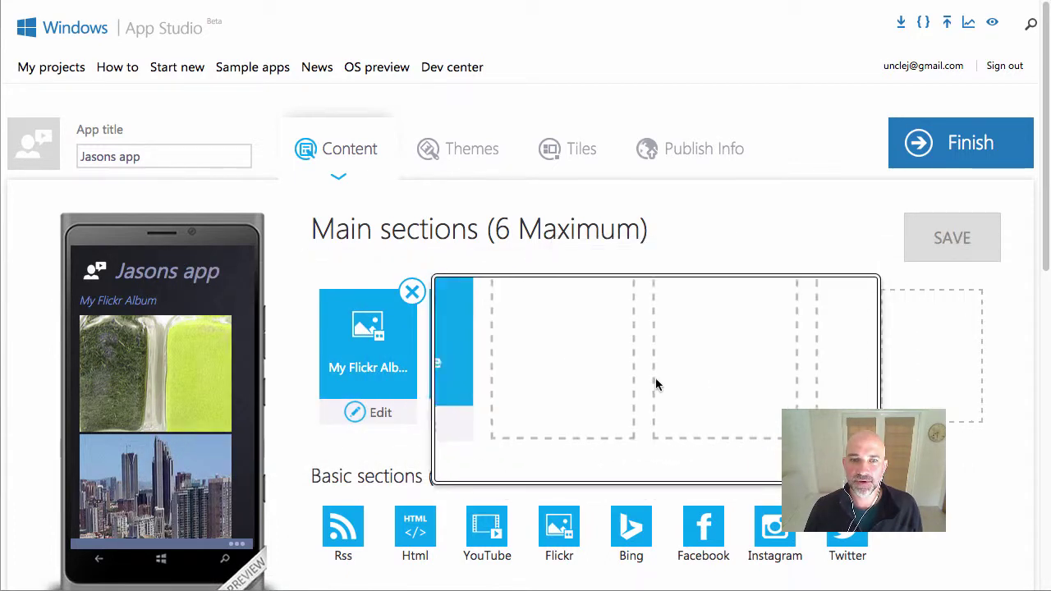
Open the My Flickr Album section for editing and retitle it "Jasons music album".
scroll(623, 375, "down", 3)
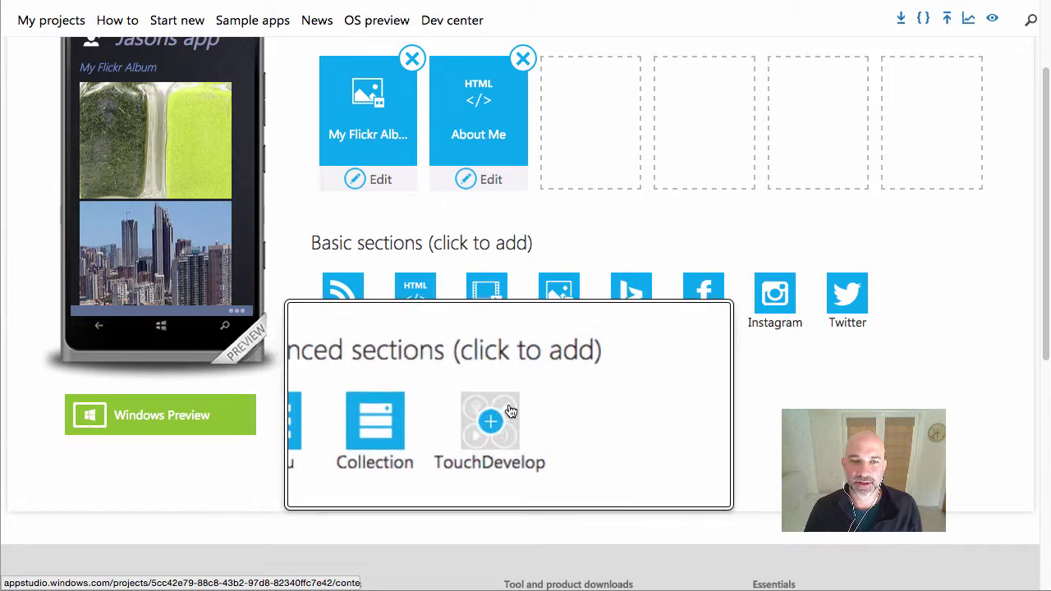
scroll(606, 387, "up", 3)
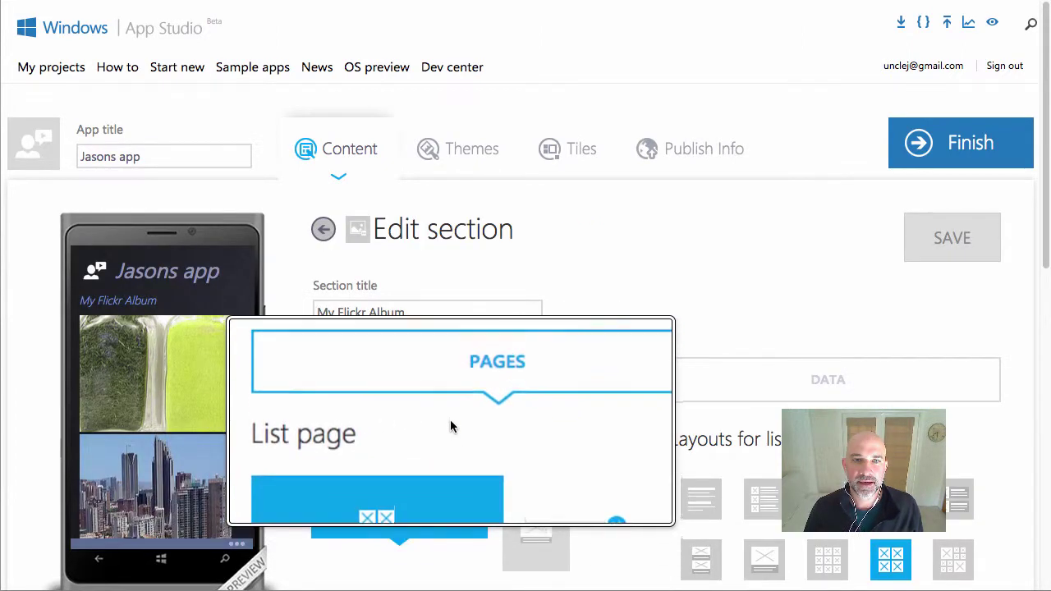
left_click(413, 303)
key("shift+Right")
key("shift+Right")
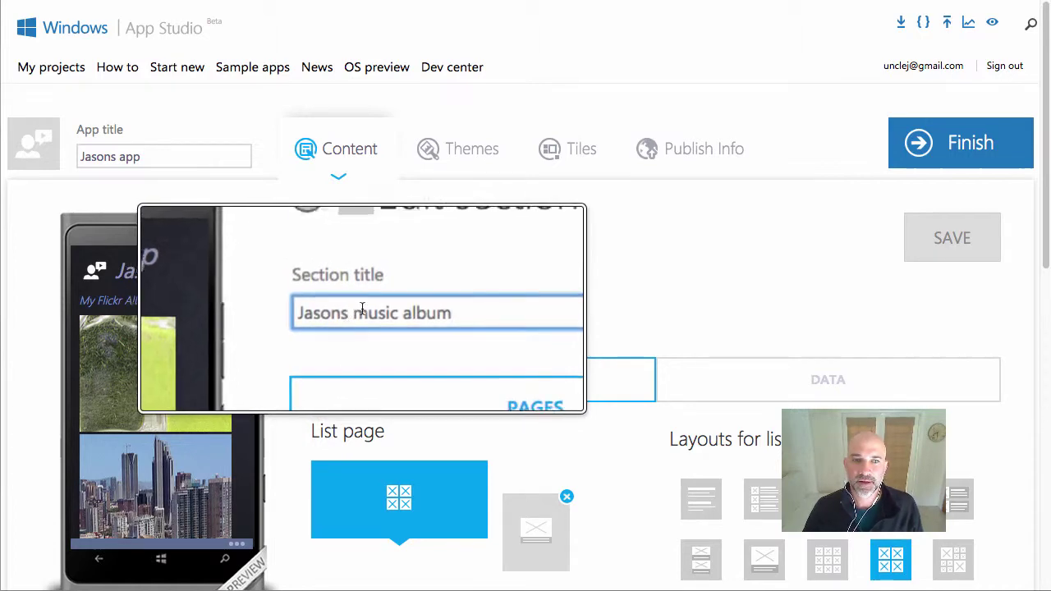
Try the Generic Layout on the detail page, revert it to Photo Layout, and try the three-column image grid on the list page.
scroll(659, 309, "down", 3)
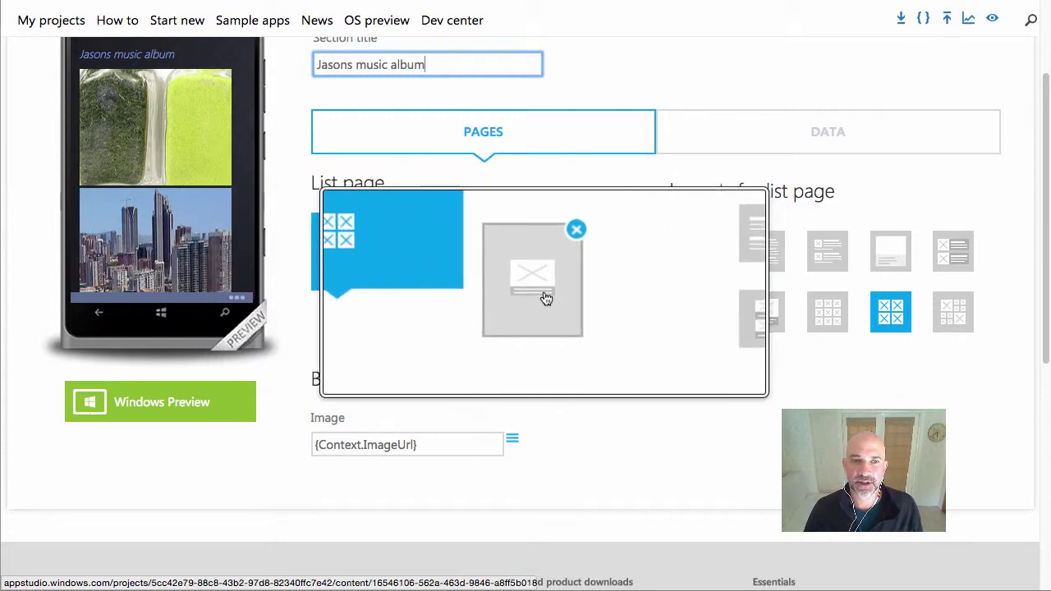
left_click(544, 303)
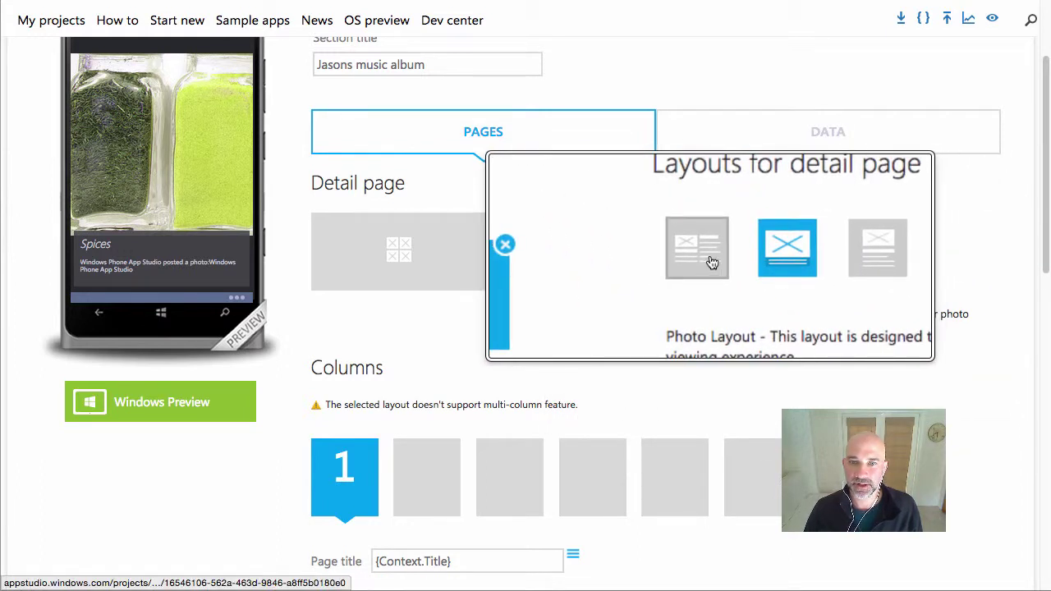
left_click(712, 262)
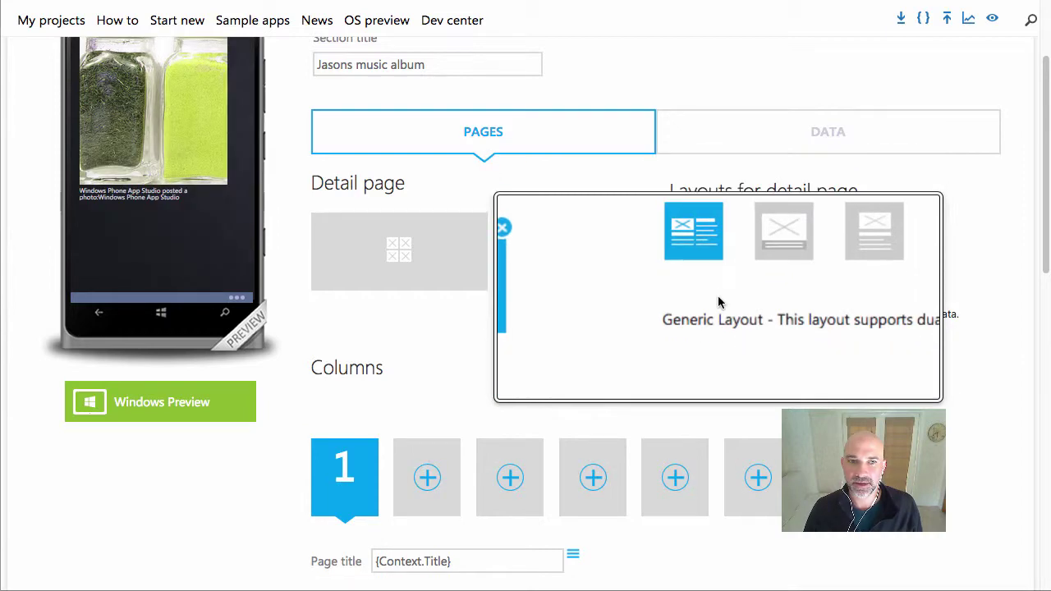
left_click(751, 263)
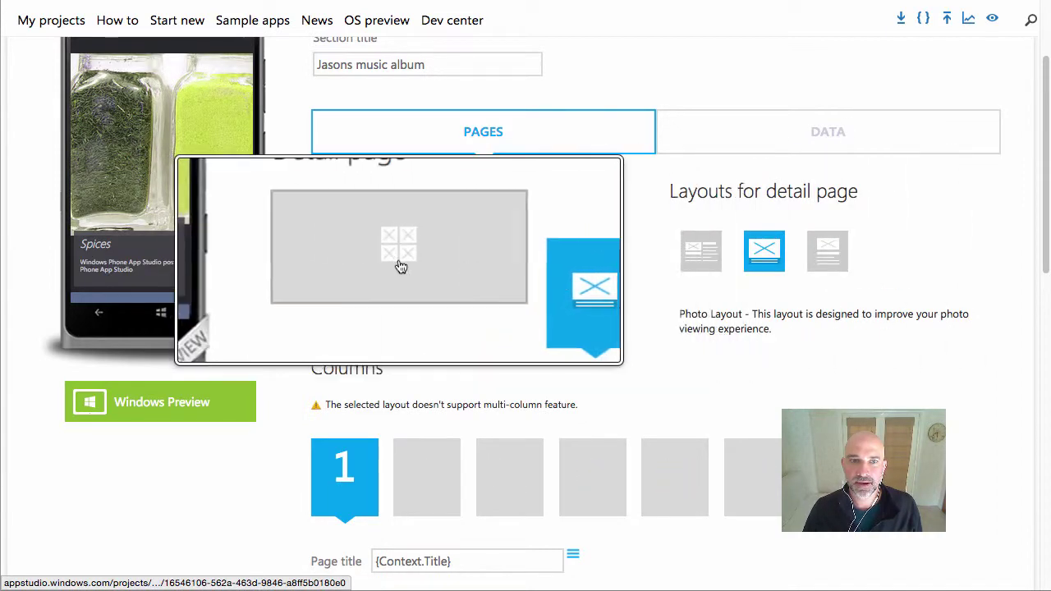
left_click(426, 272)
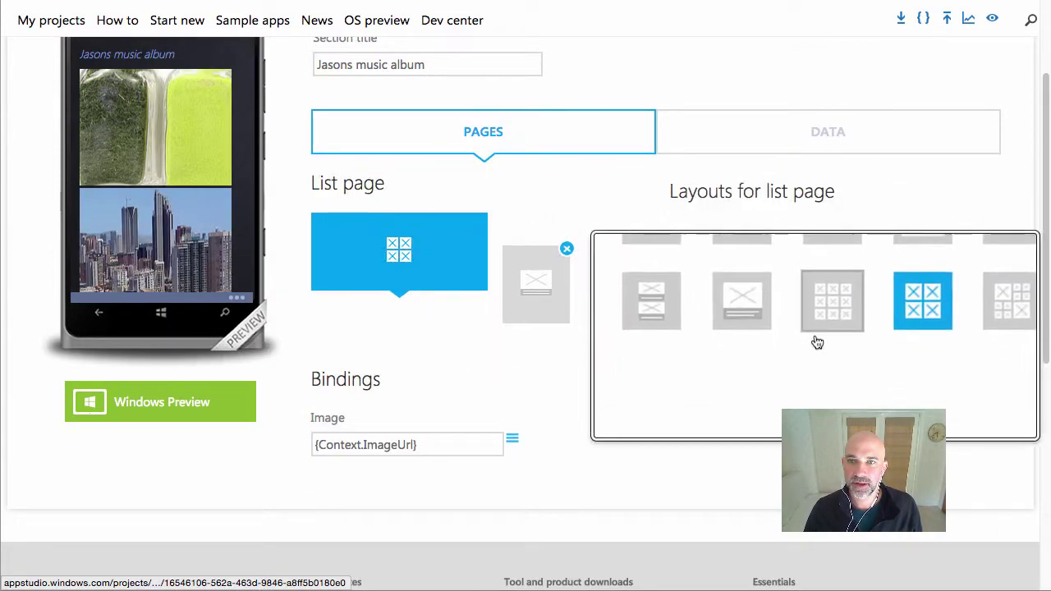
left_click(827, 323)
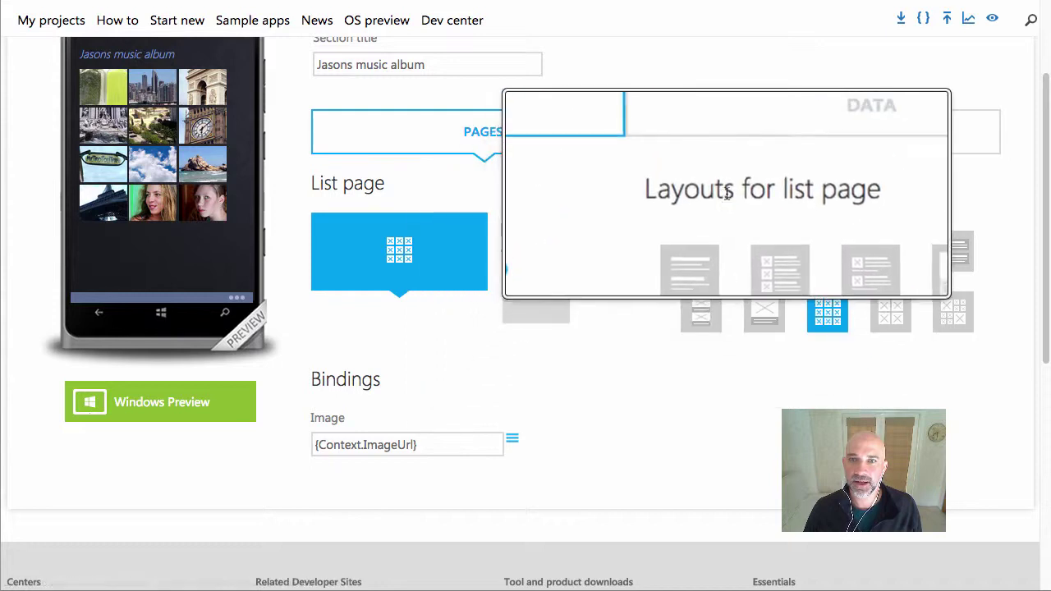
Configure the music album's data to load photos by Tags, using music,inxs.
left_click(774, 142)
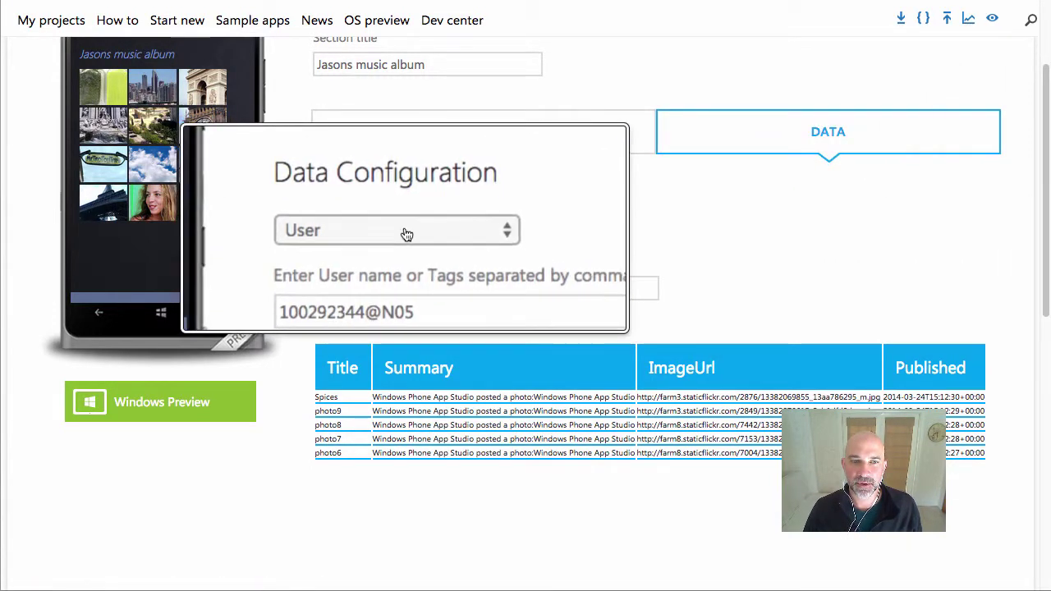
left_click(404, 231)
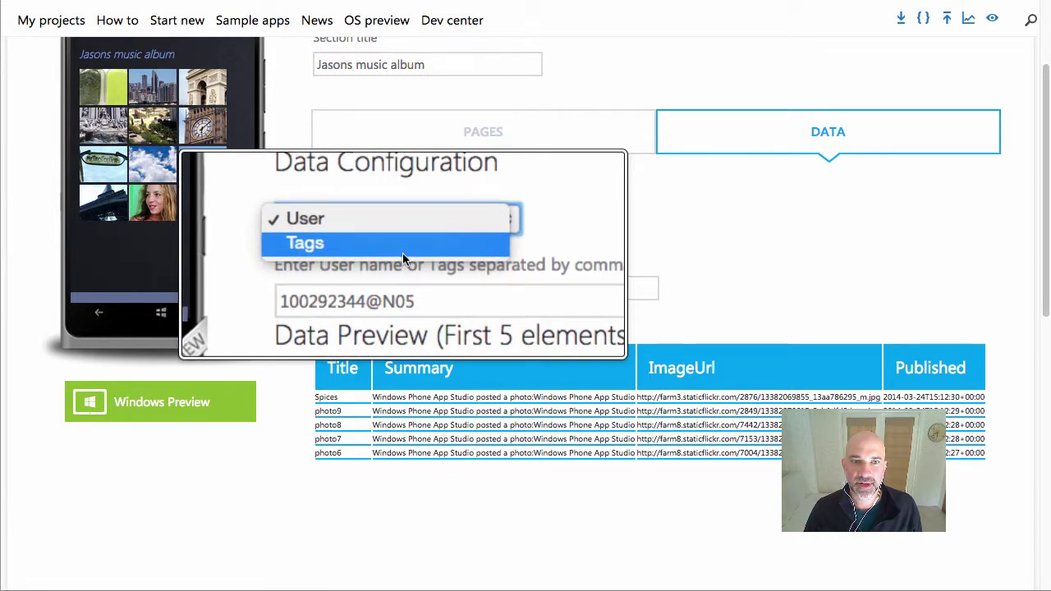
left_click(403, 251)
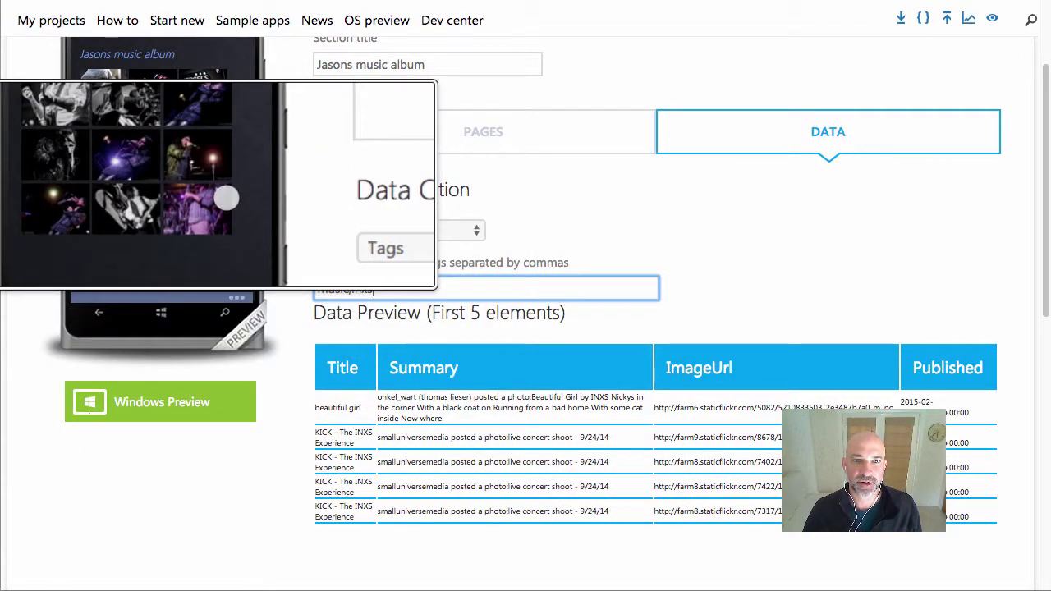
Set the list page layout to rows with a small image, title and subtitle, and save the section.
left_click(492, 135)
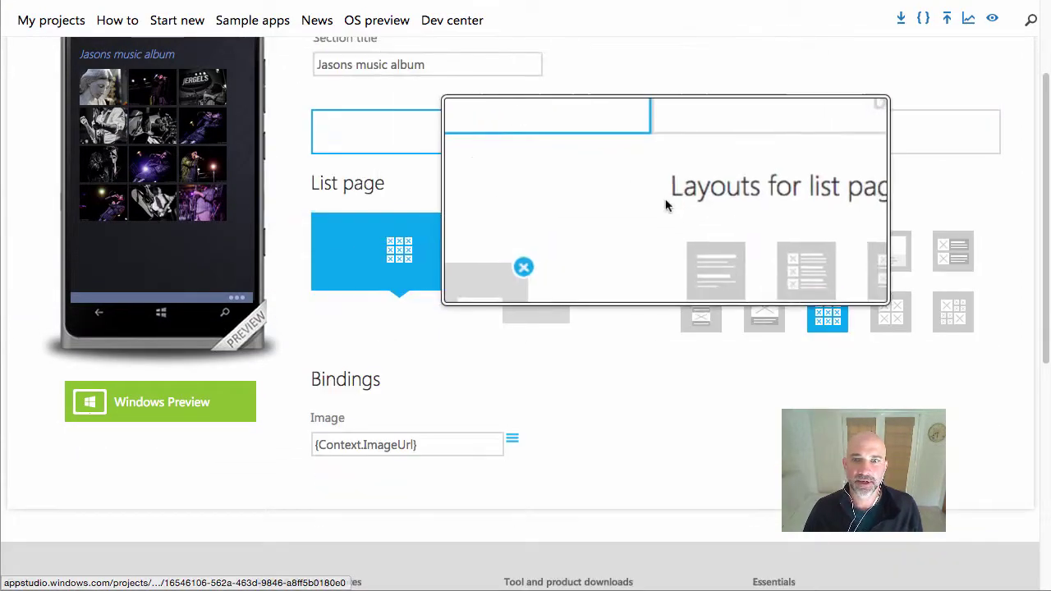
left_click(770, 260)
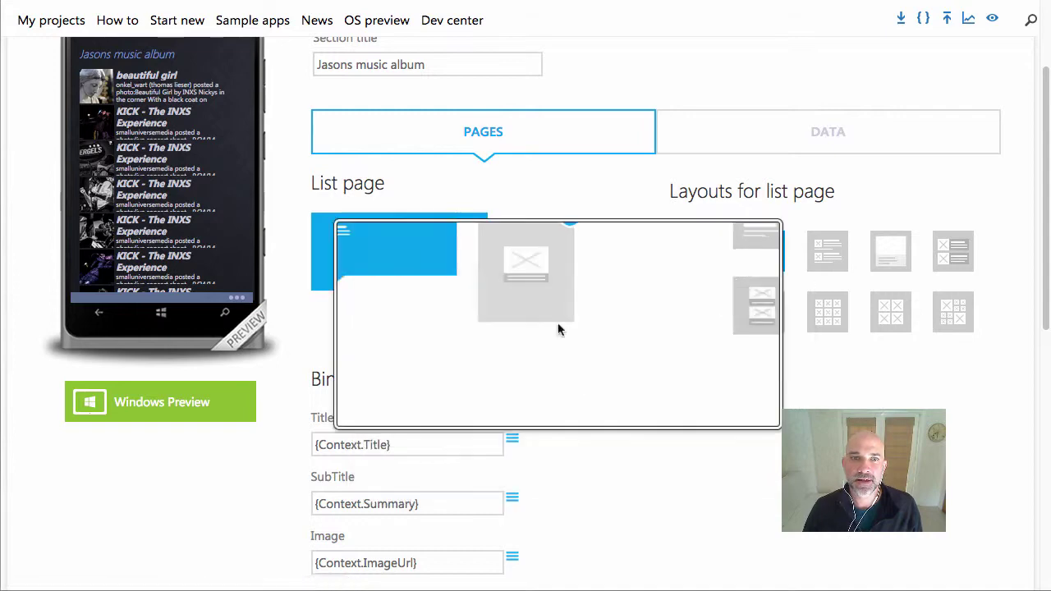
scroll(665, 171, "up", 3)
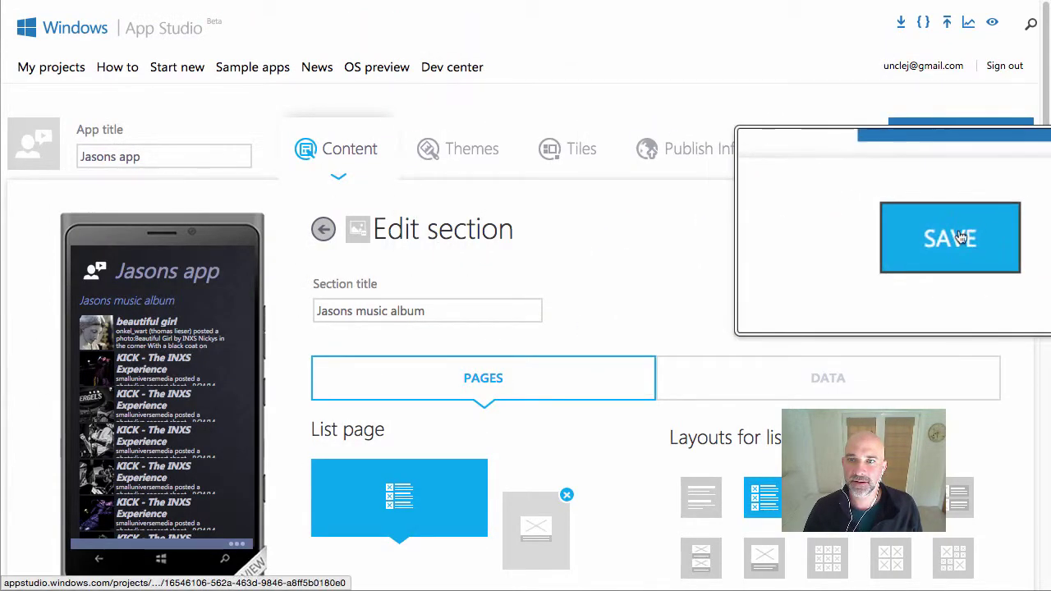
left_click(961, 238)
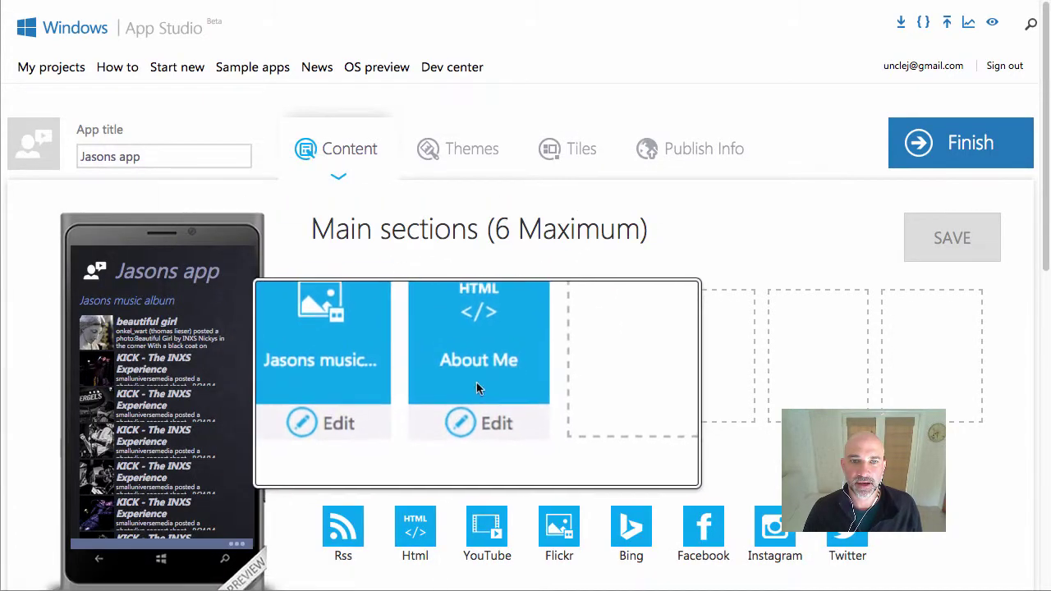
Replace the body text in the About Me section's data with "I am an instructor for Ucodemy.".
left_click(482, 417)
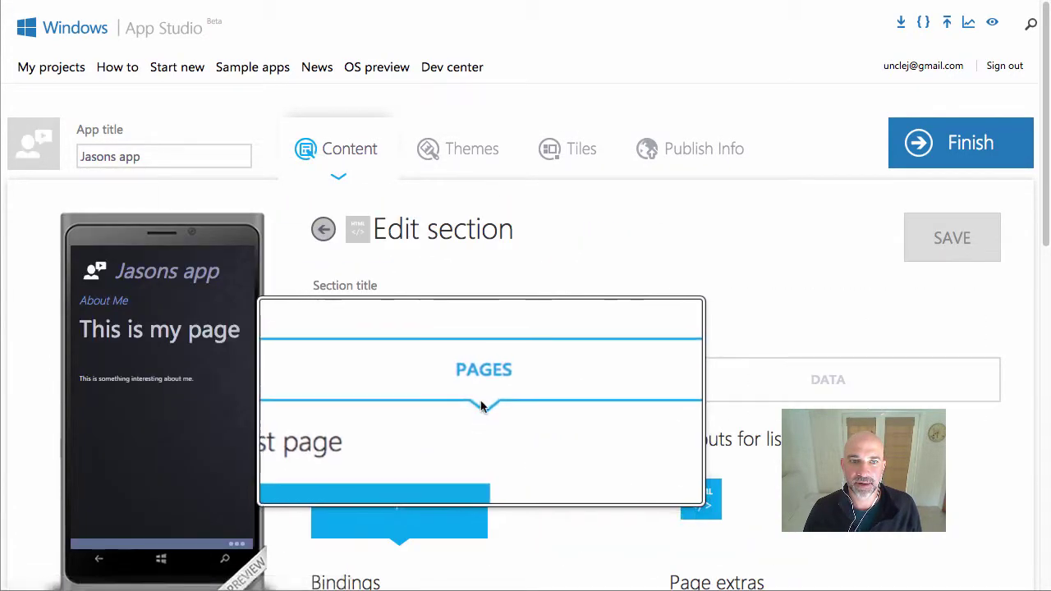
scroll(553, 403, "down", 2)
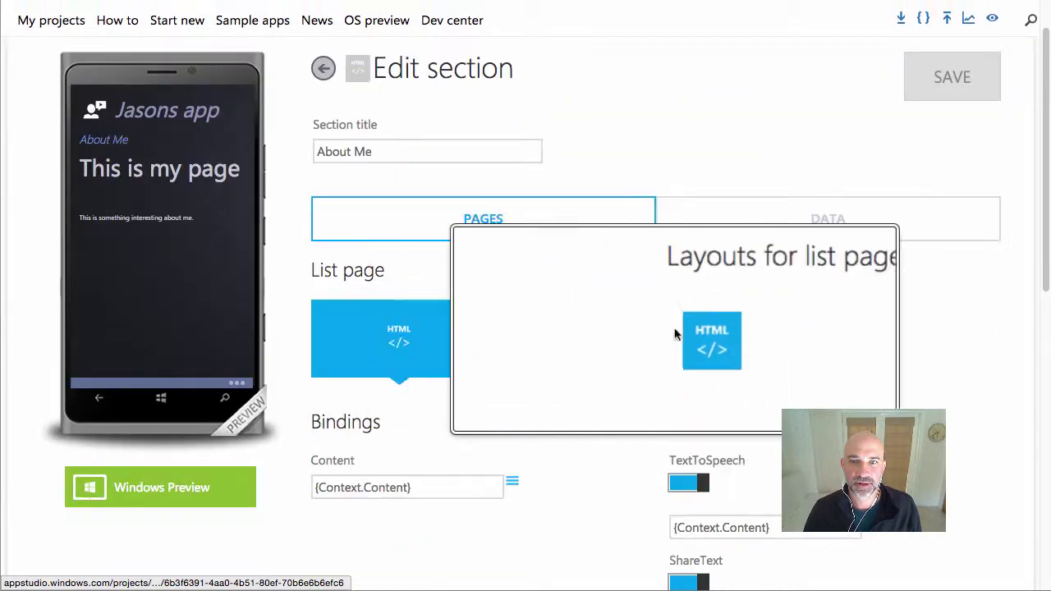
left_click(784, 231)
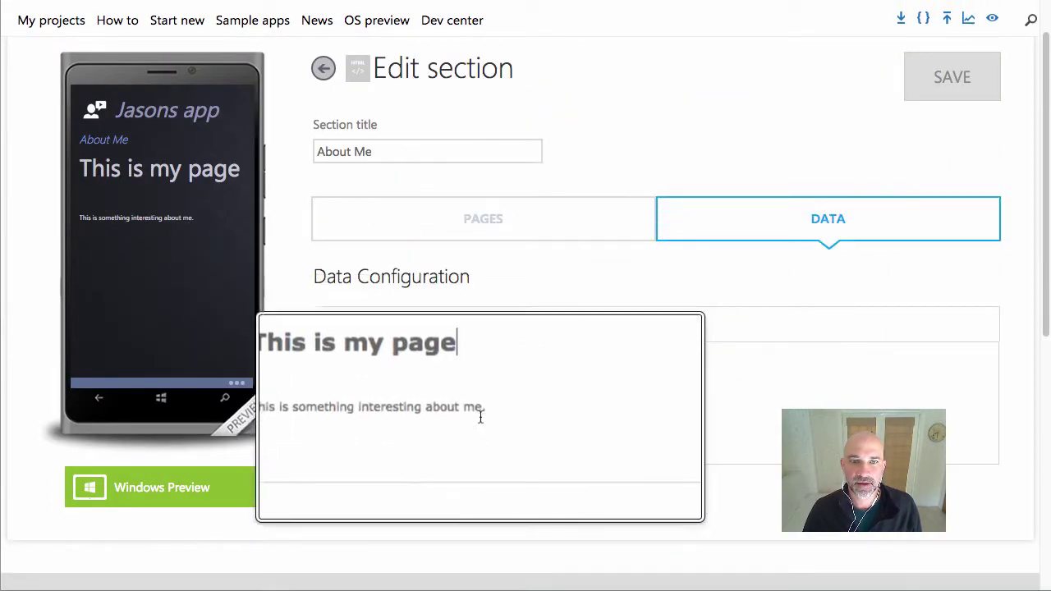
left_click_drag(490, 410, 312, 403)
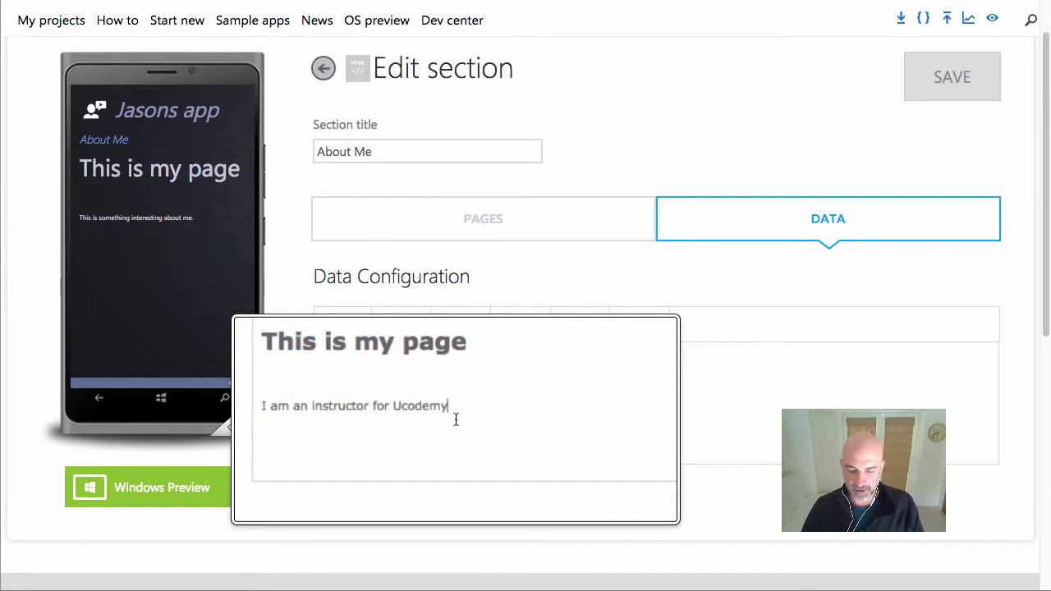
type(".")
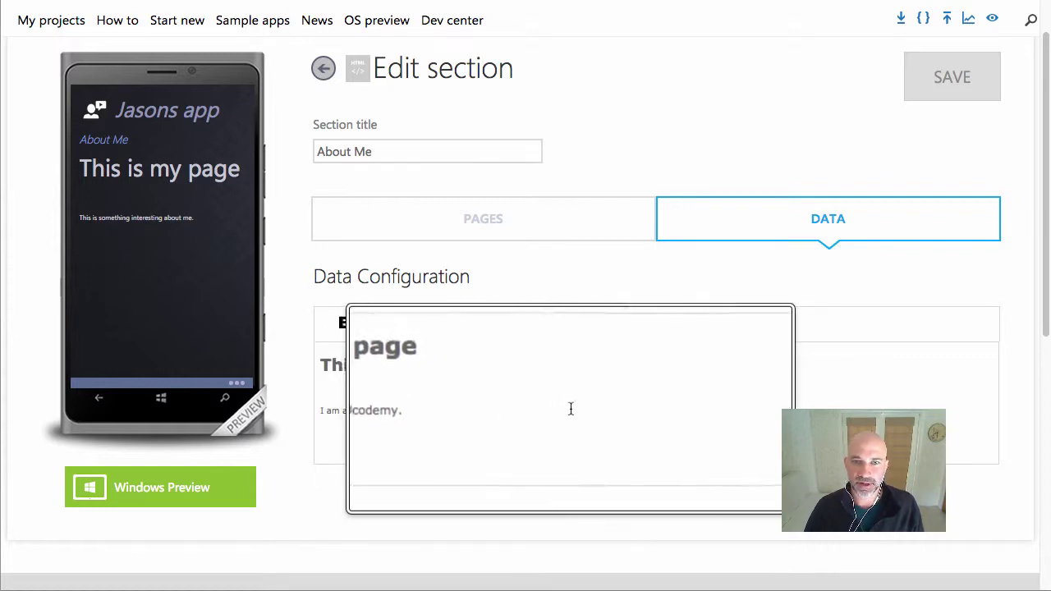
left_click(644, 333)
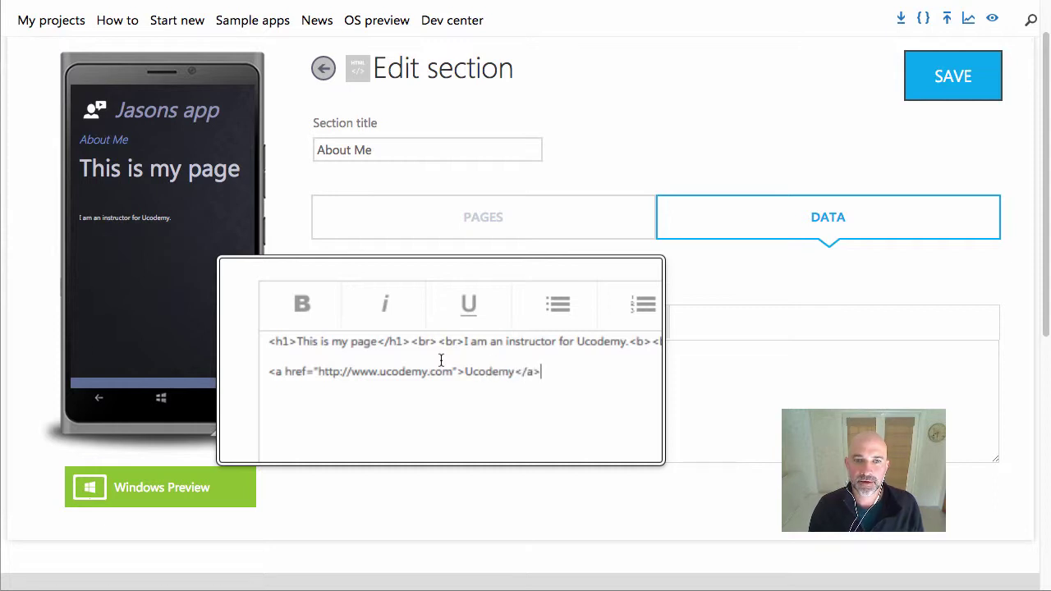
left_click(322, 368)
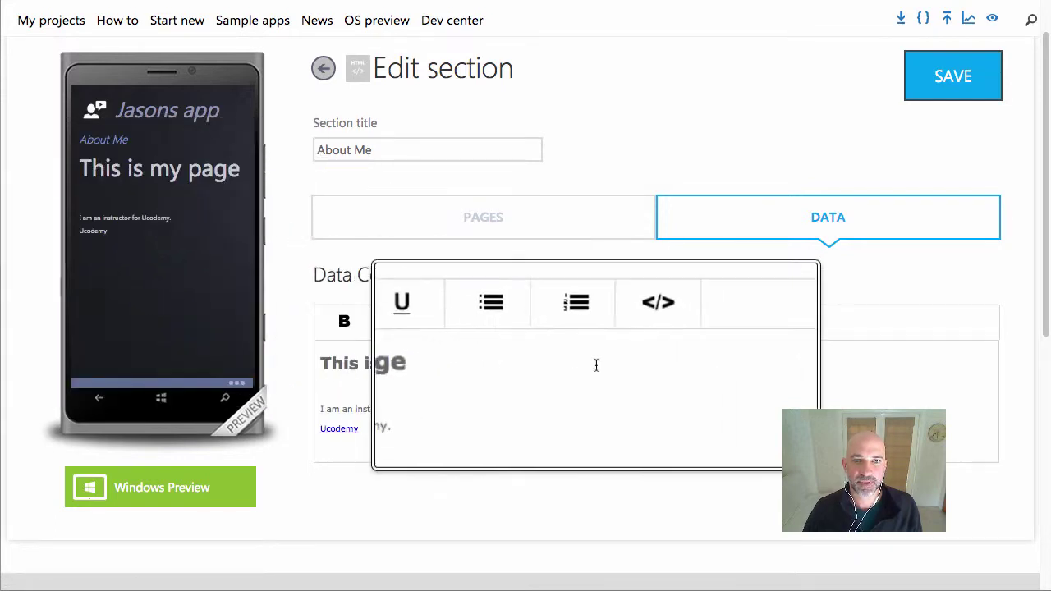
left_click(952, 77)
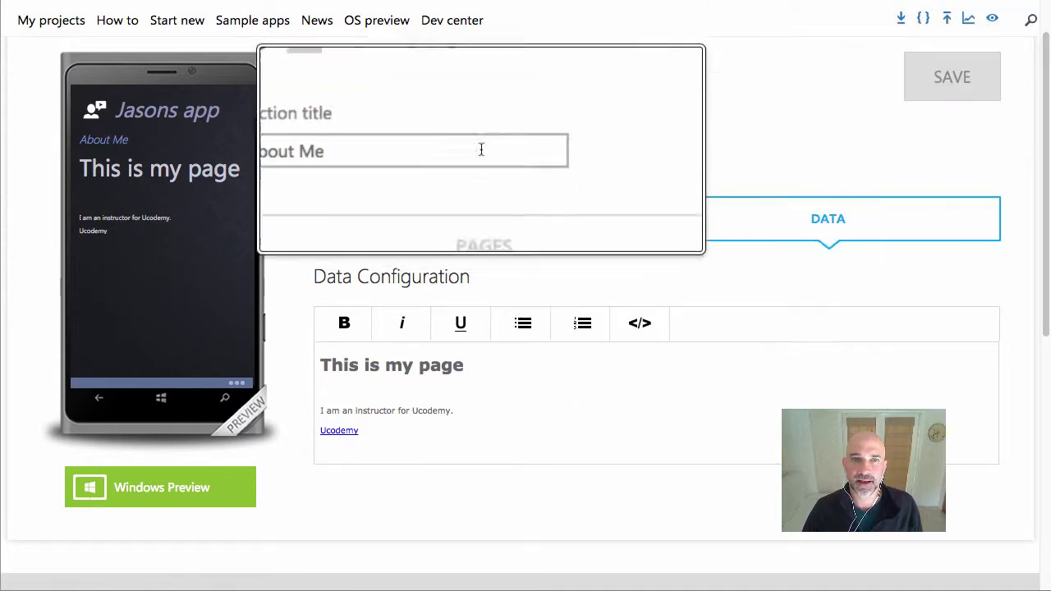
Return to the main sections and move About Me ahead of the Jasons music album section.
left_click(324, 70)
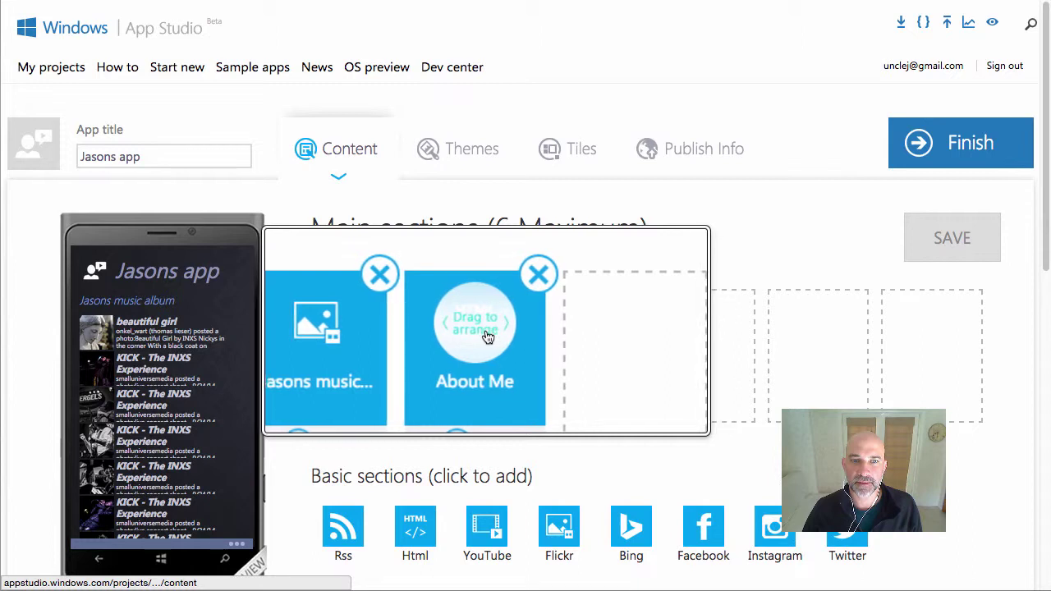
left_click_drag(490, 340, 362, 348)
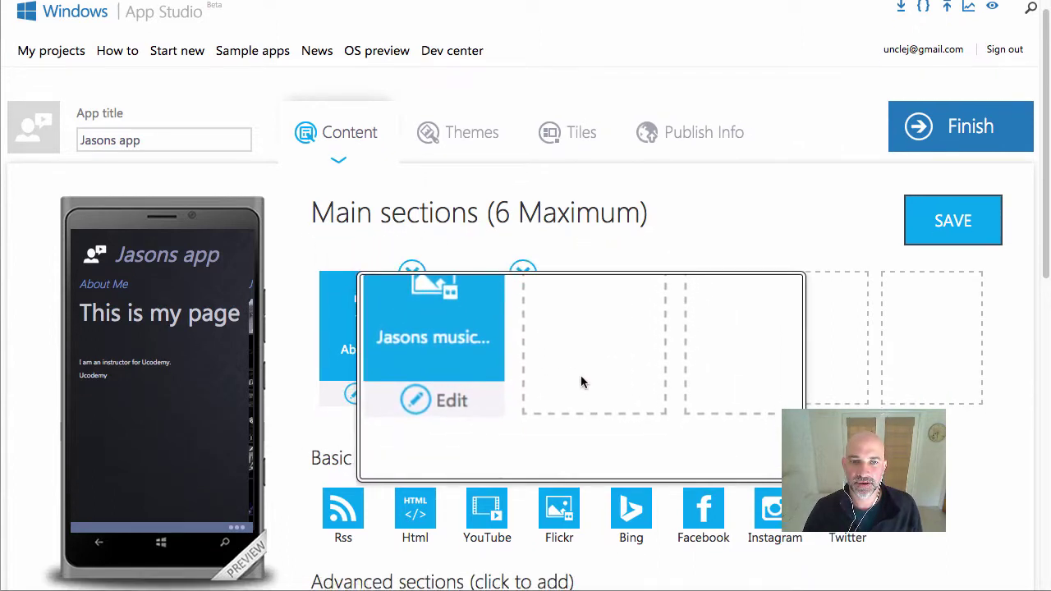
scroll(581, 381, "down", 2)
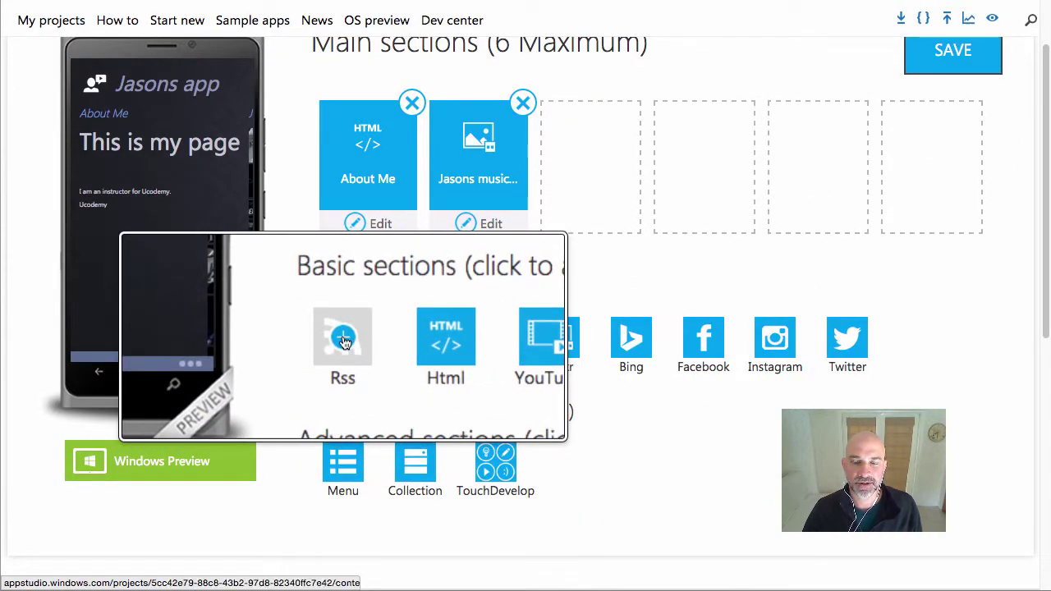
left_click(343, 340)
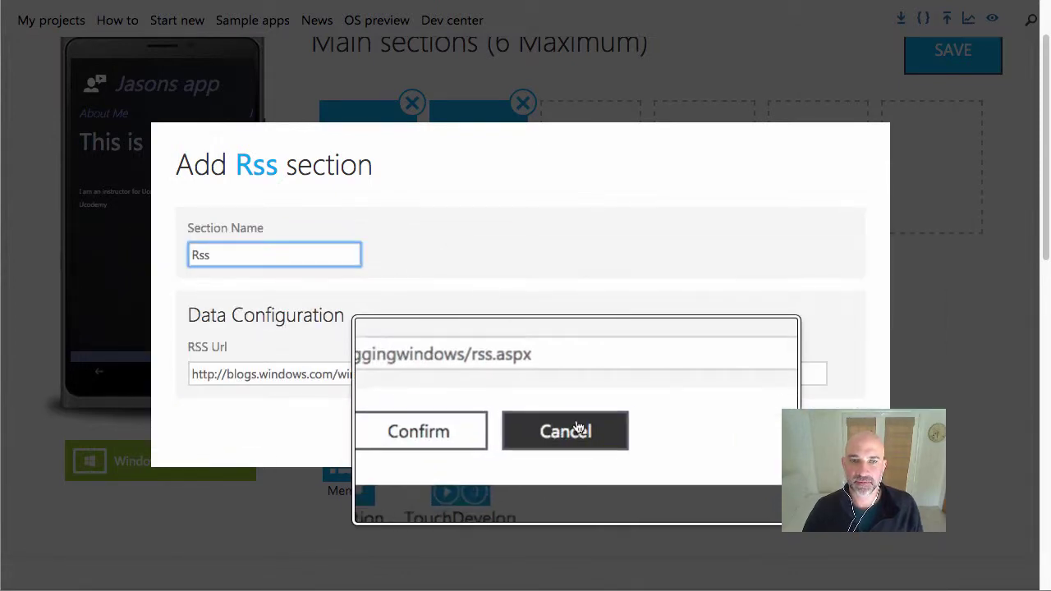
left_click(567, 429)
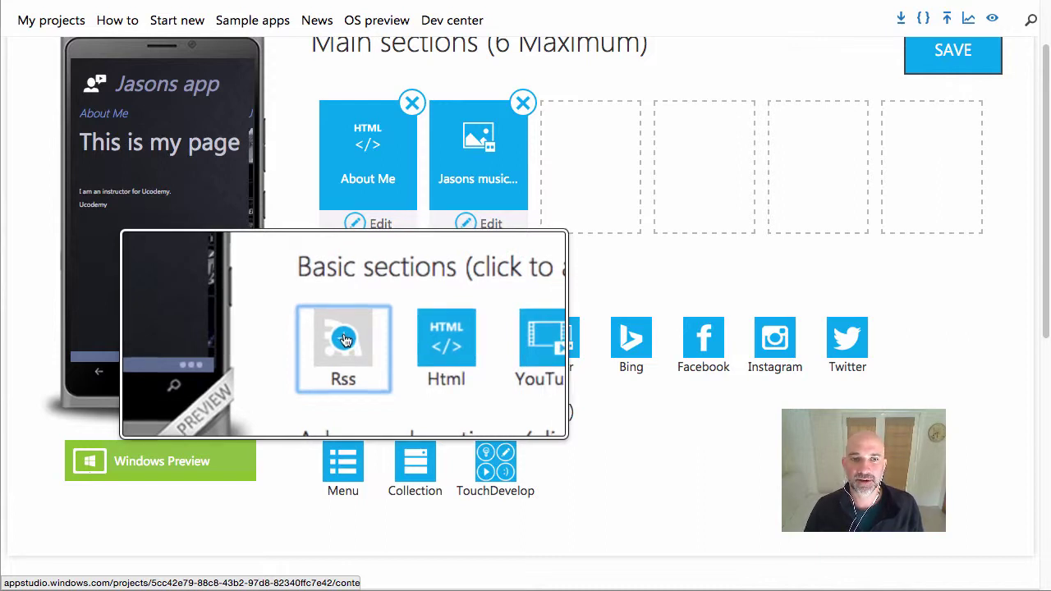
Start a new RSS section, and inspect the Music News feed from Rolling Stone's RSS subscription page.
left_click(344, 340)
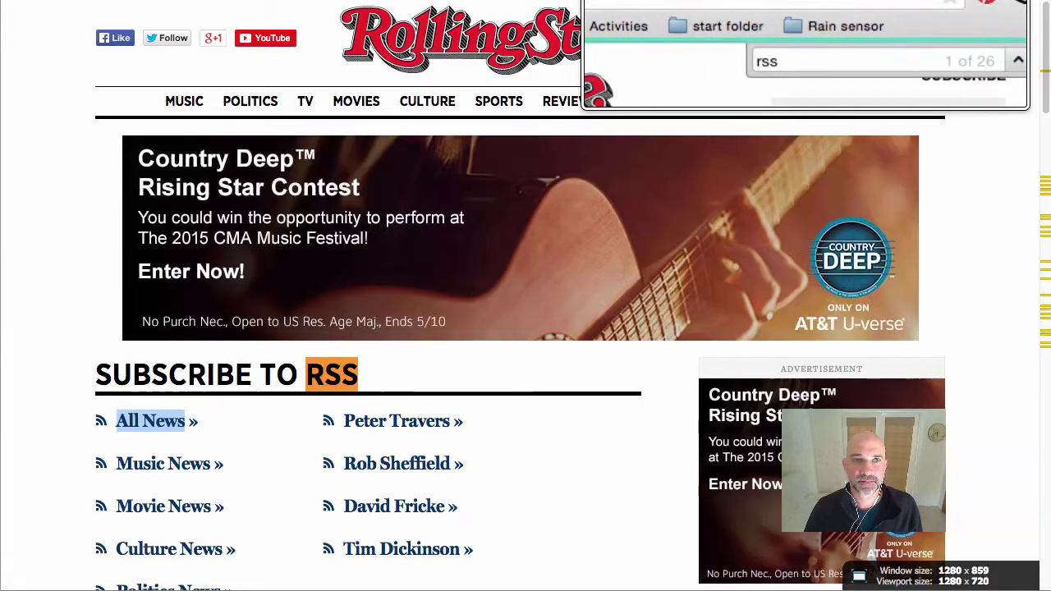
mouse_move(569, 101)
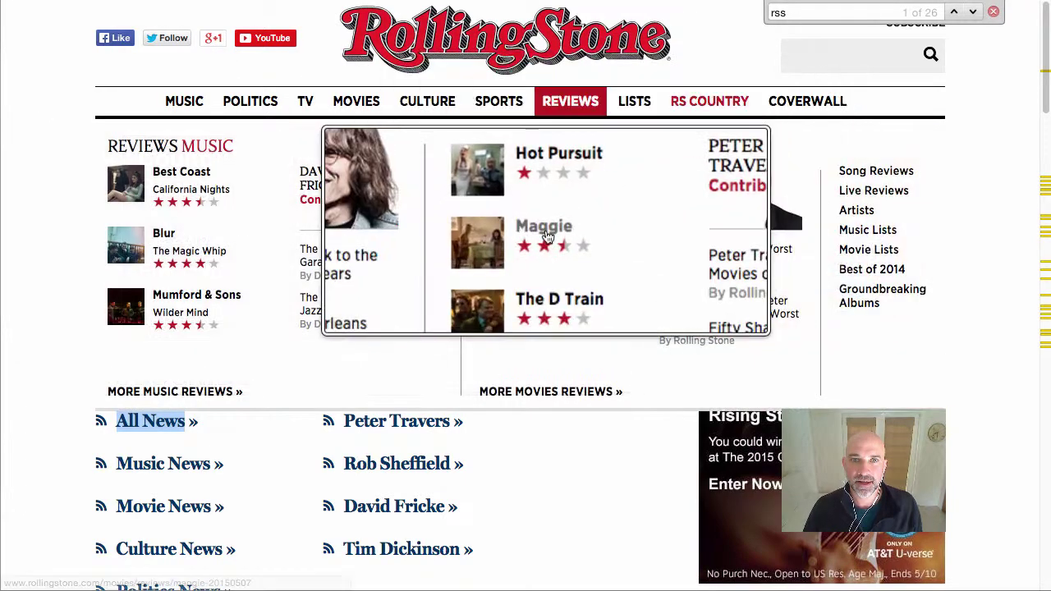
scroll(531, 457, "down", 1)
scroll(531, 457, "down", 2)
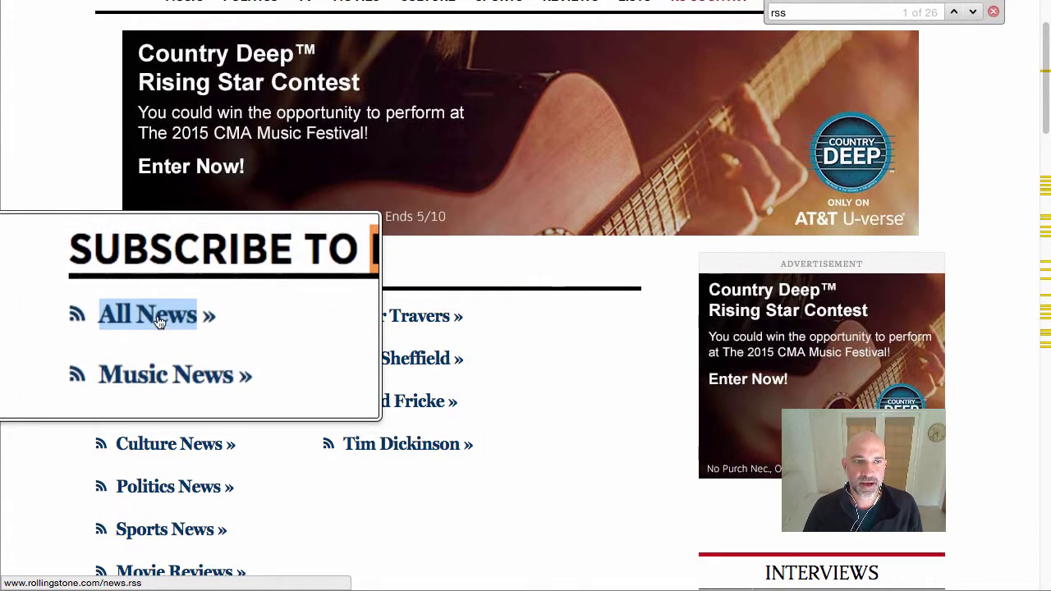
left_click(158, 362)
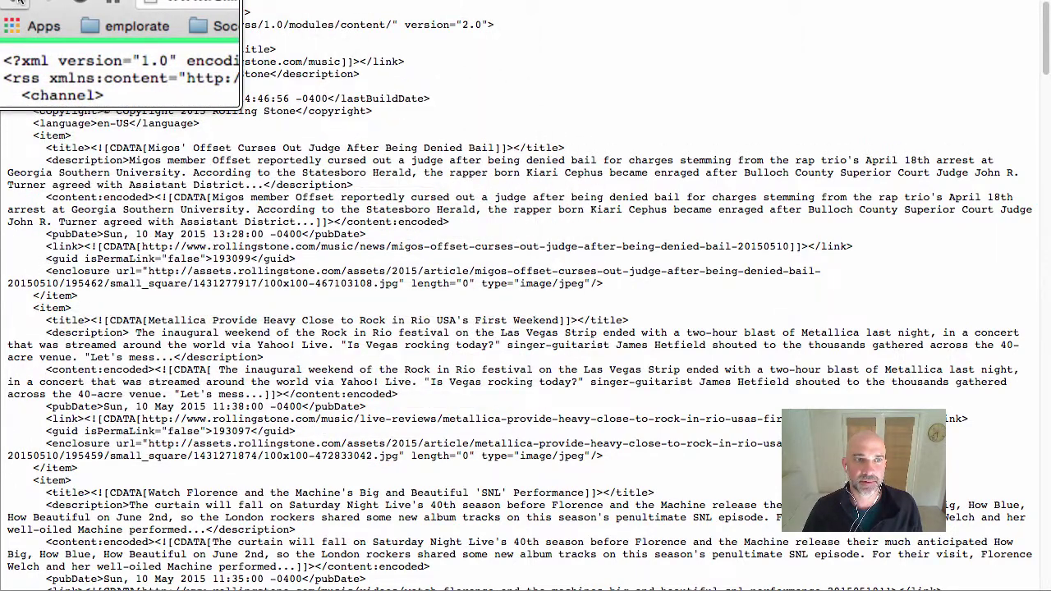
left_click(17, 1)
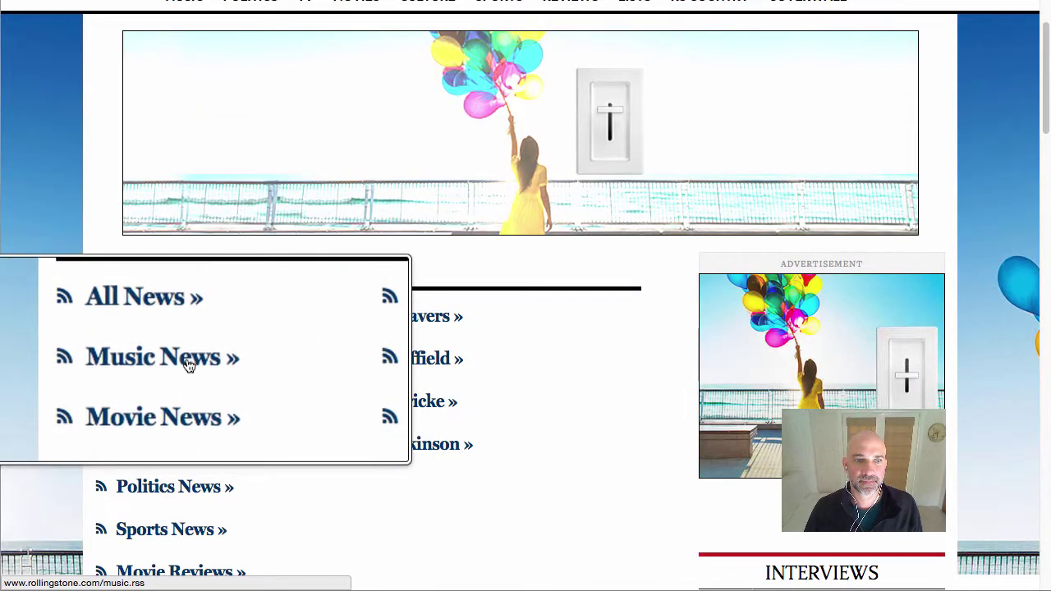
Copy the link address of Rolling Stone's Music News feed and return to the App Studio project with the open RSS section.
right_click(188, 364)
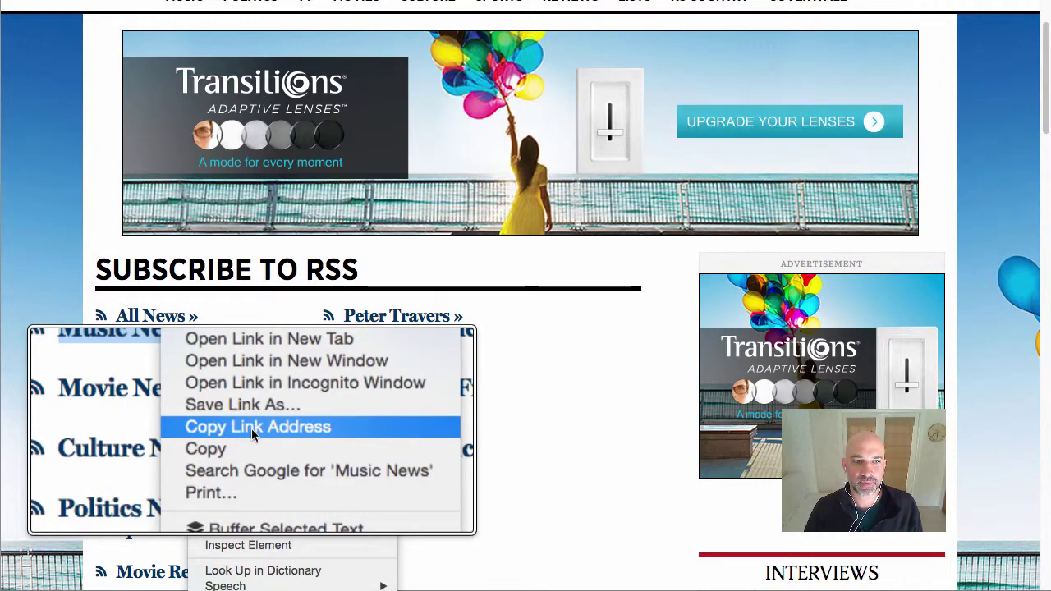
left_click(251, 428)
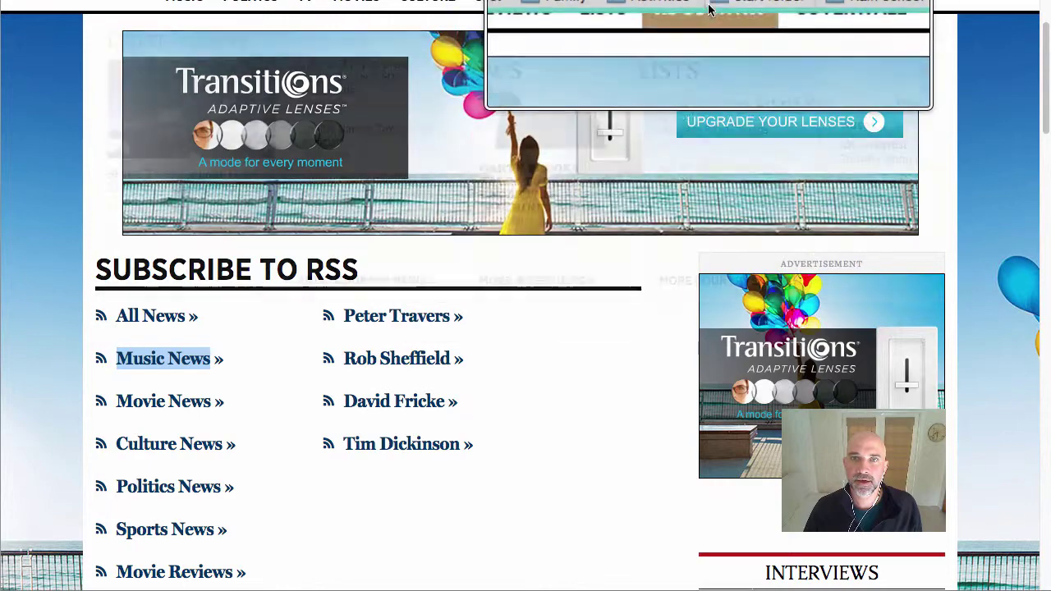
left_click(696, 17)
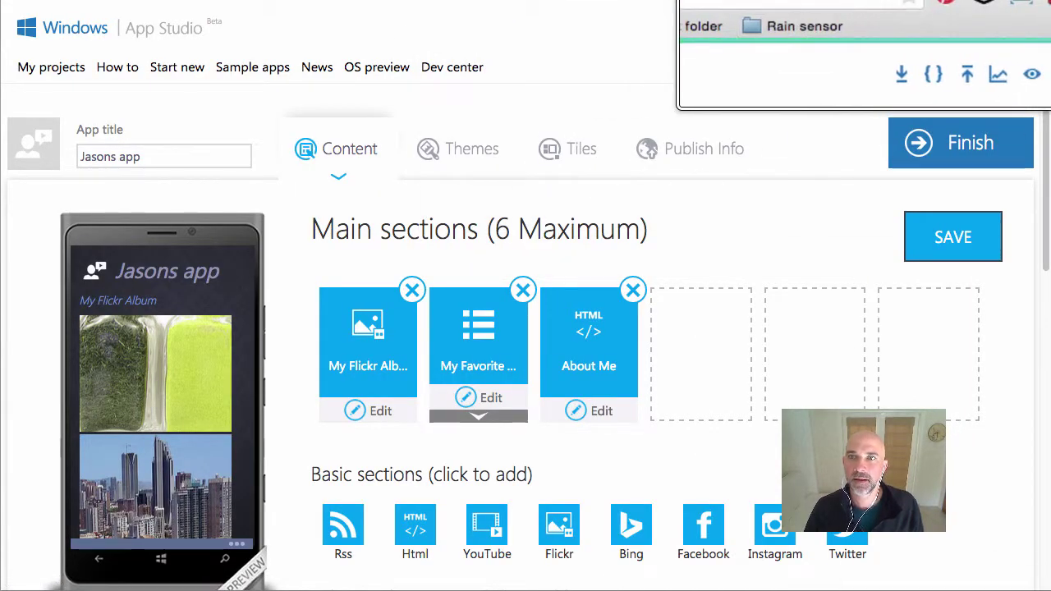
left_click(902, 1)
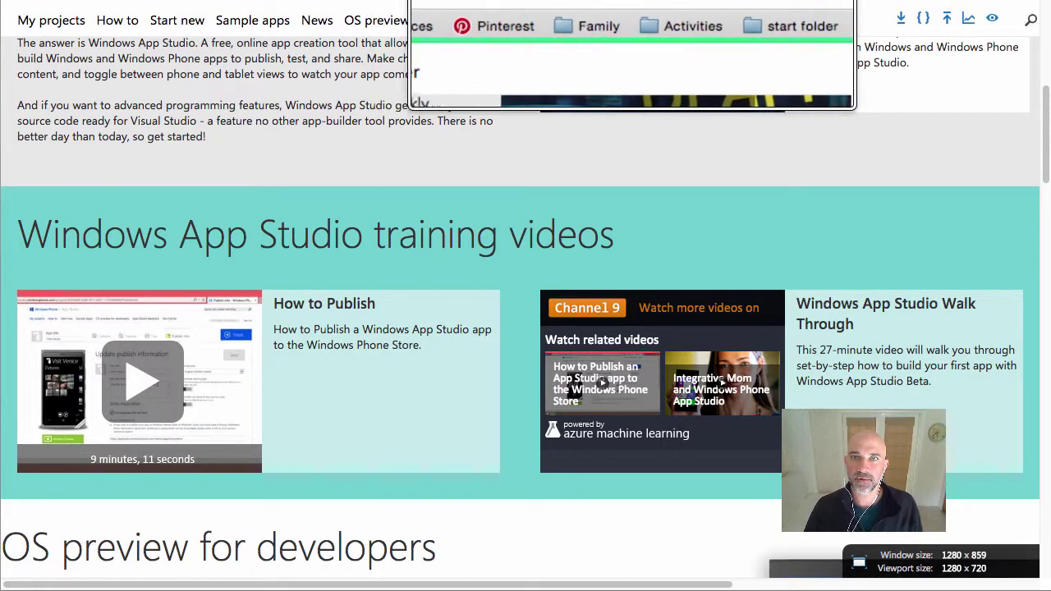
left_click(676, 0)
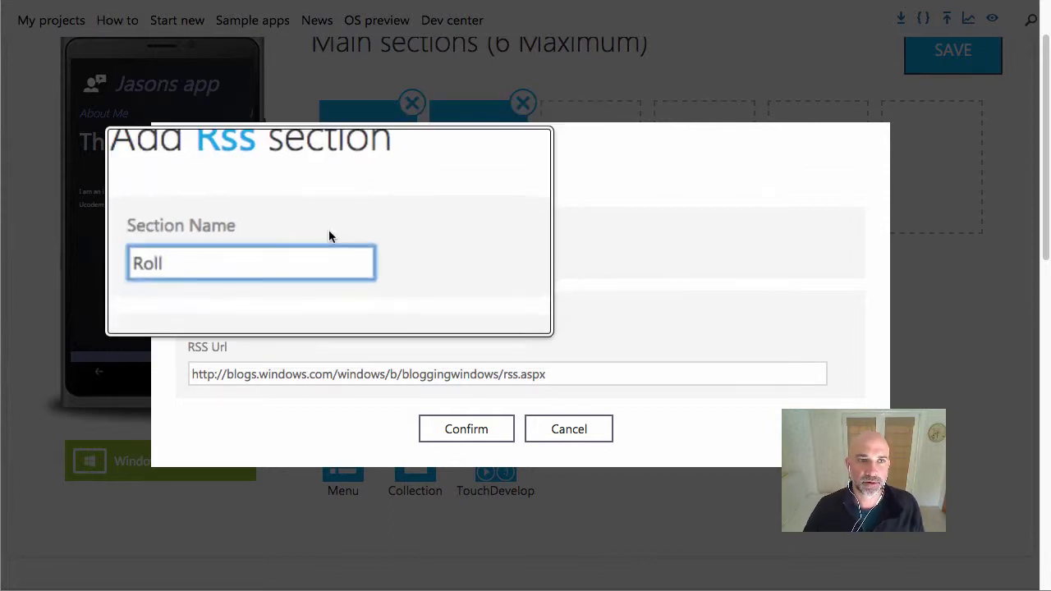
type("ingstone music")
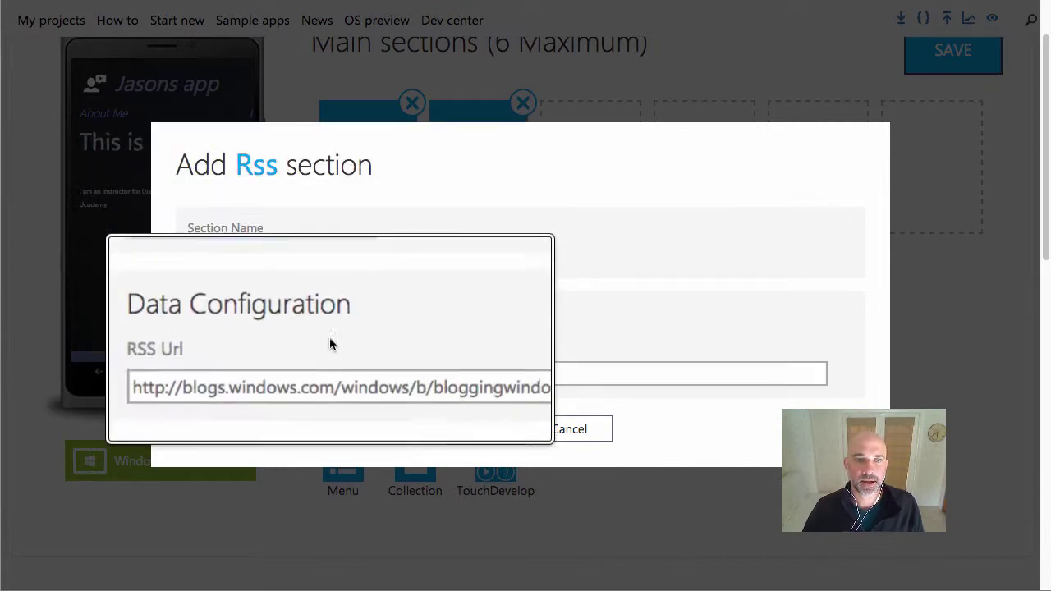
left_click(345, 373)
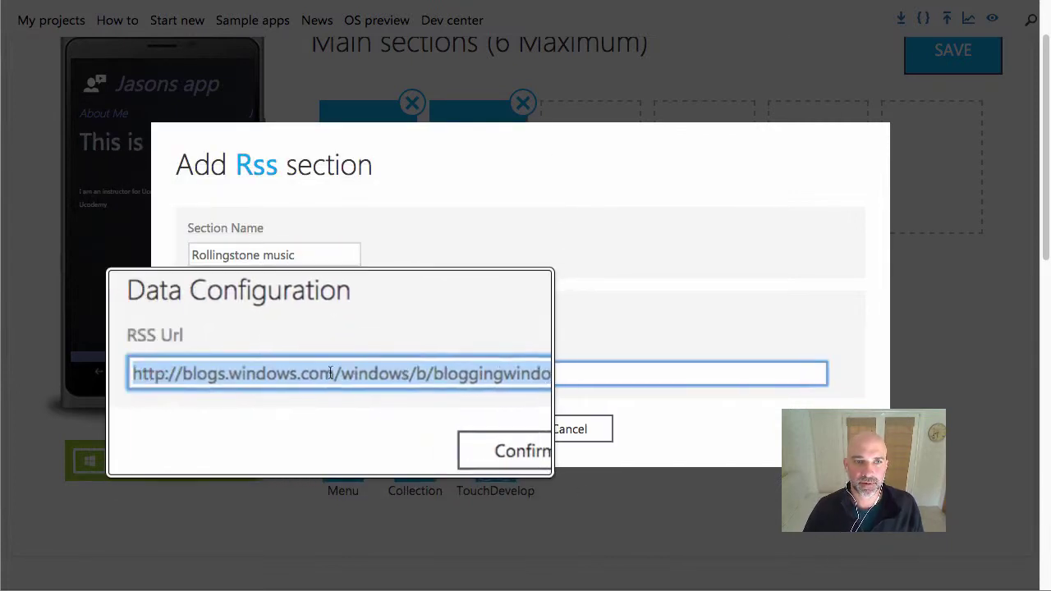
key("BackSpace")
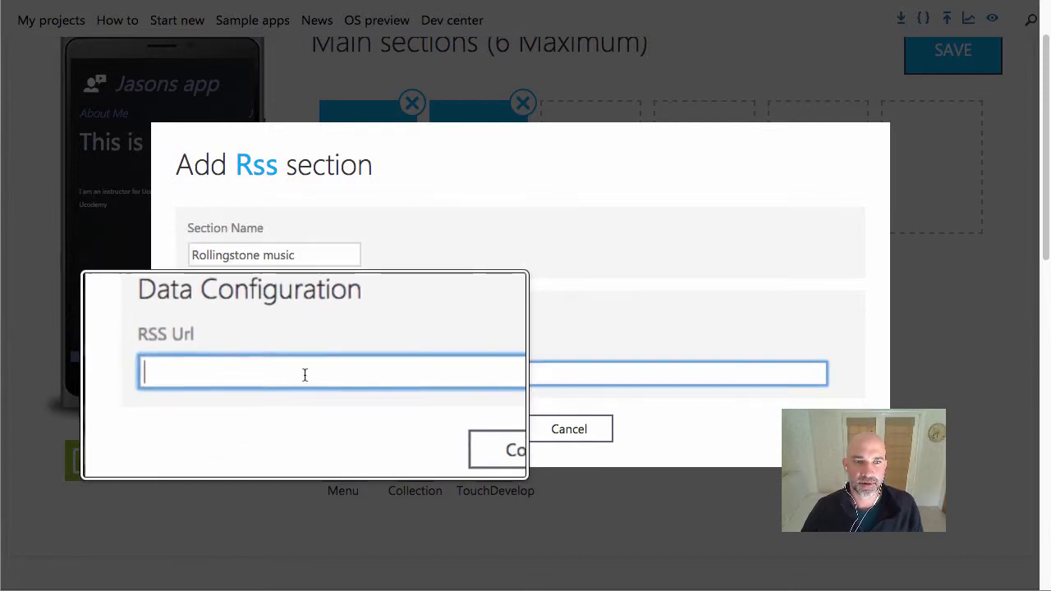
right_click(306, 378)
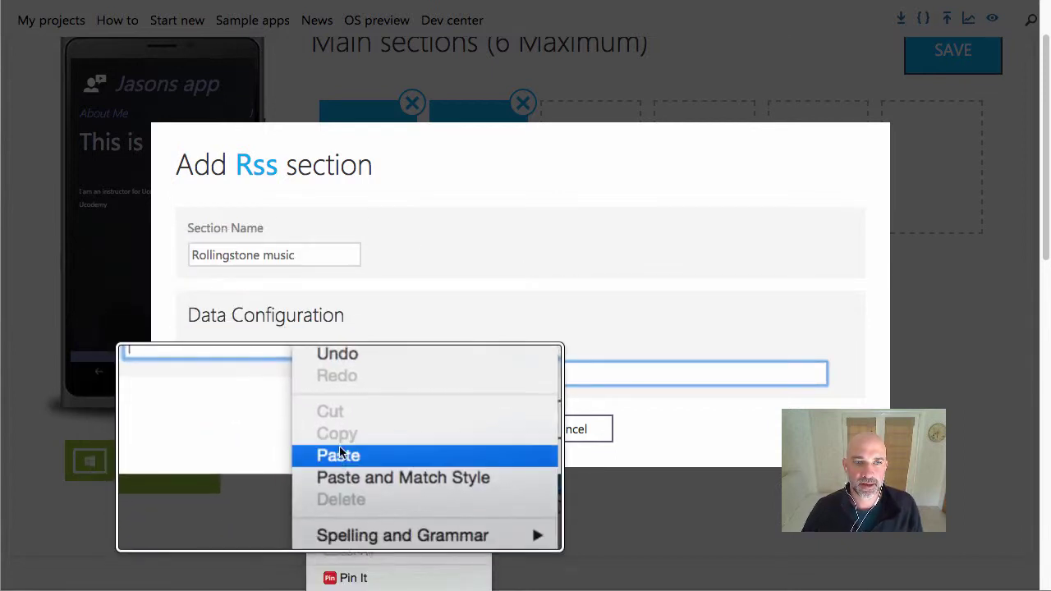
left_click(340, 457)
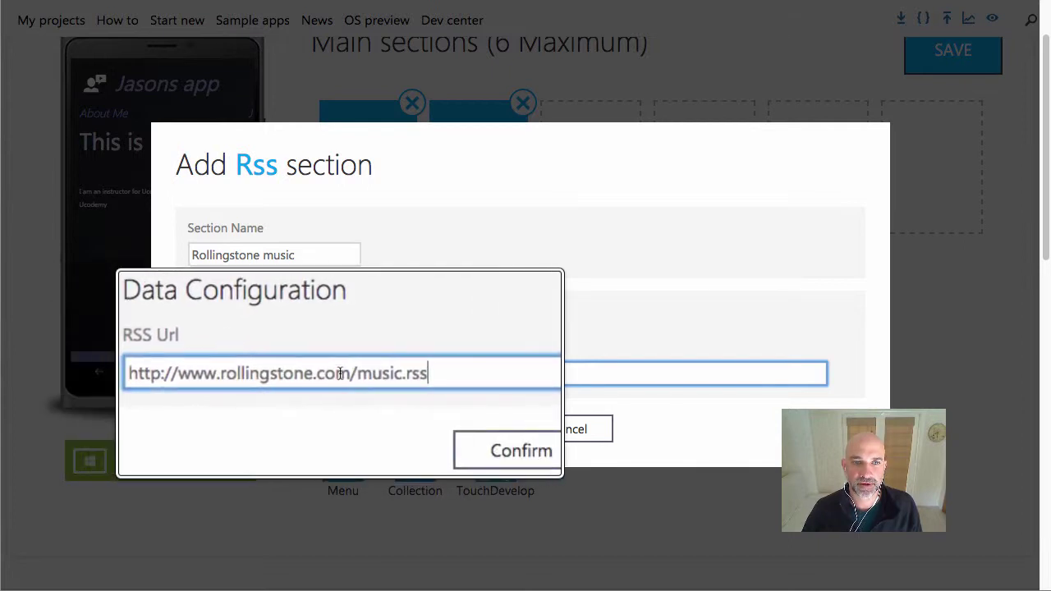
left_click(483, 433)
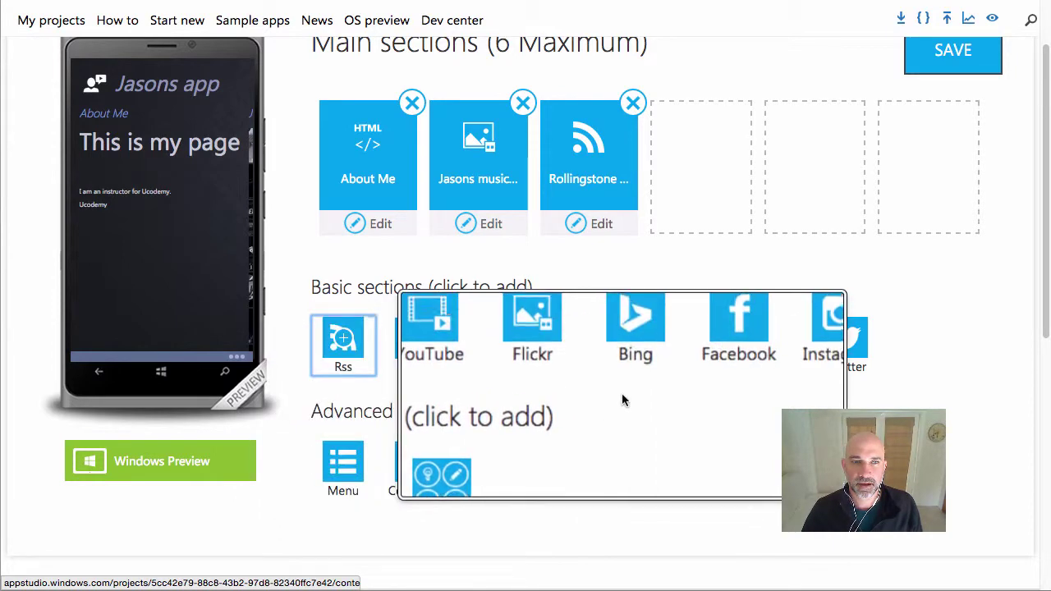
Page the phone preview through to the Rollingstone music section, and add a Facebook section to the app.
left_click_drag(216, 247, 75, 242)
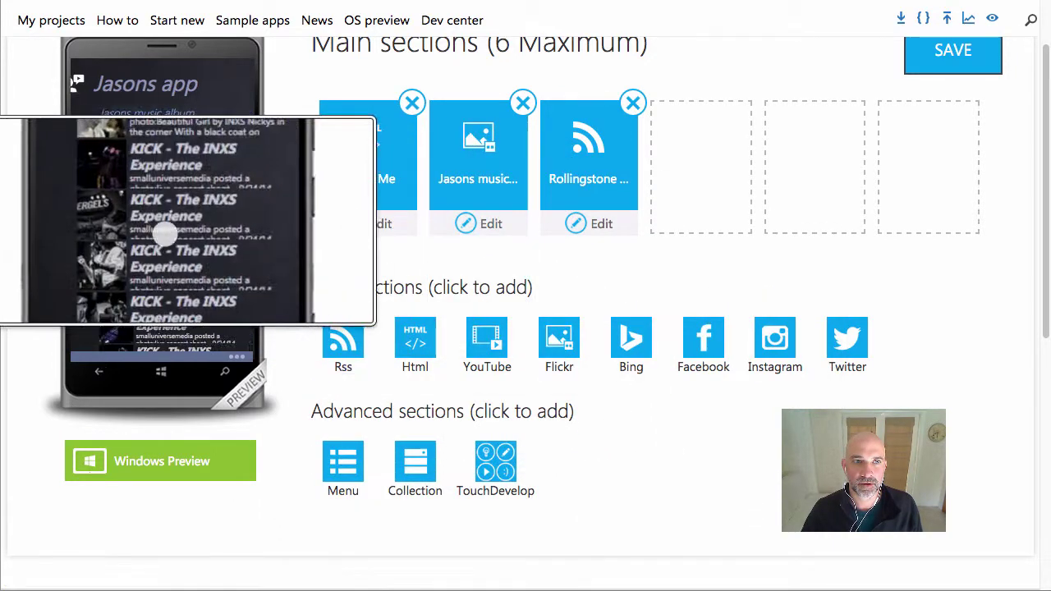
left_click_drag(188, 235, 70, 239)
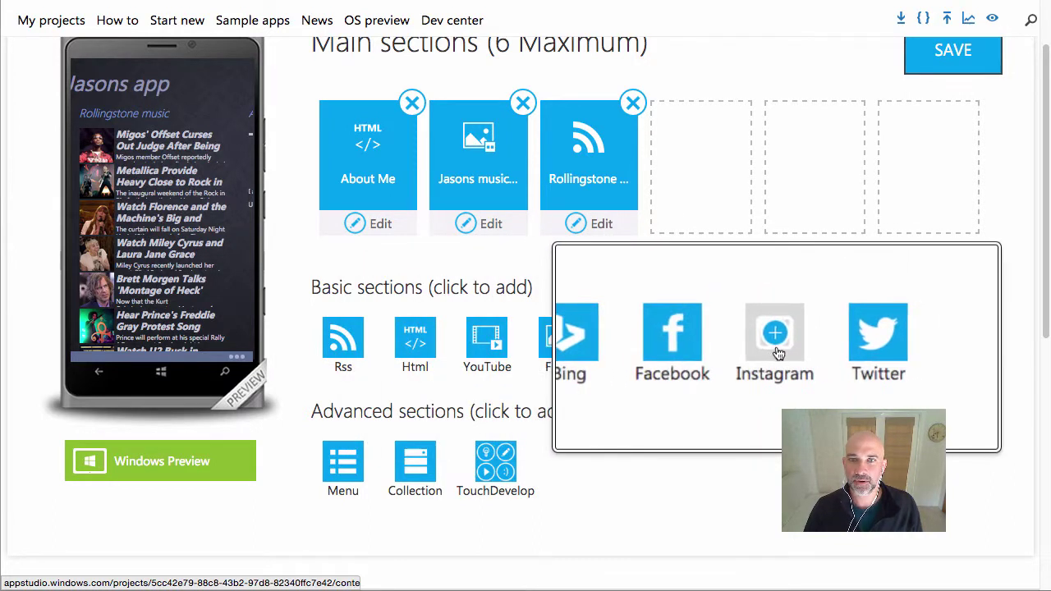
left_click(705, 337)
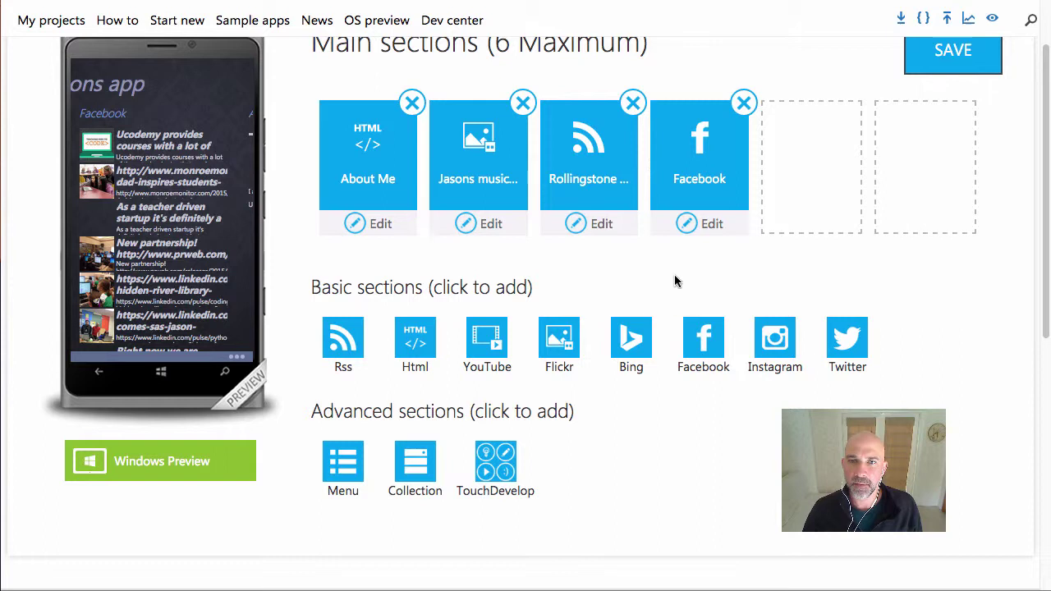
Add a TouchDevelop section with script oybva chosen from a search for "game", and save the main sections.
left_click(494, 468)
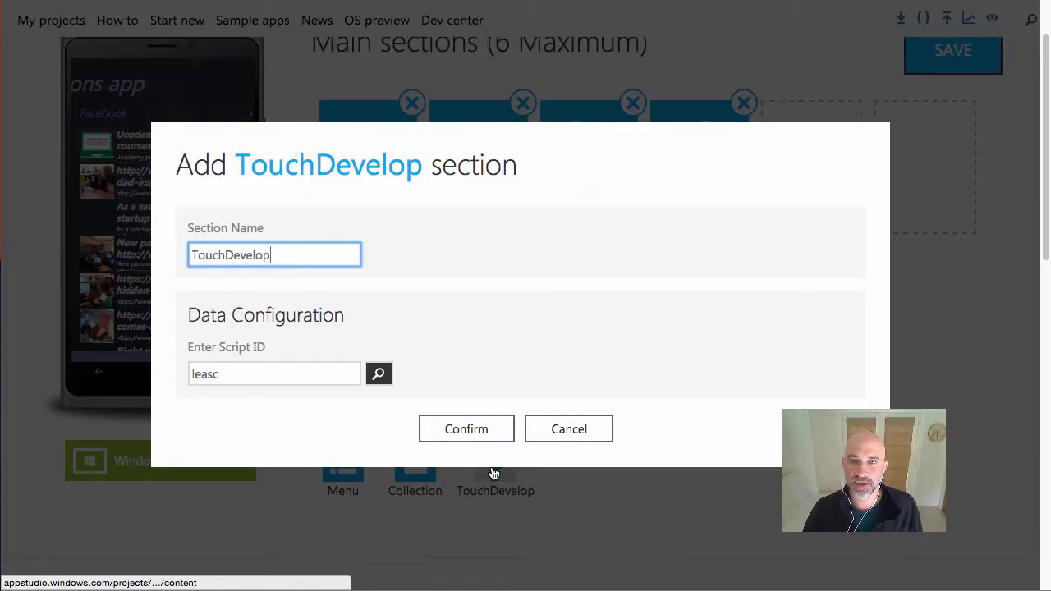
left_click(379, 374)
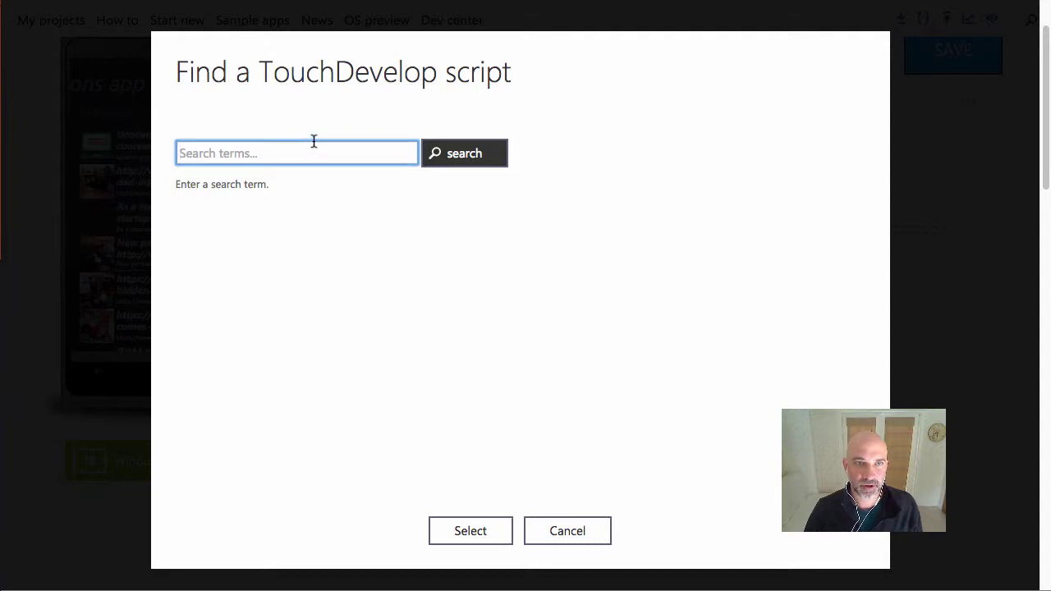
type("game")
key("Return")
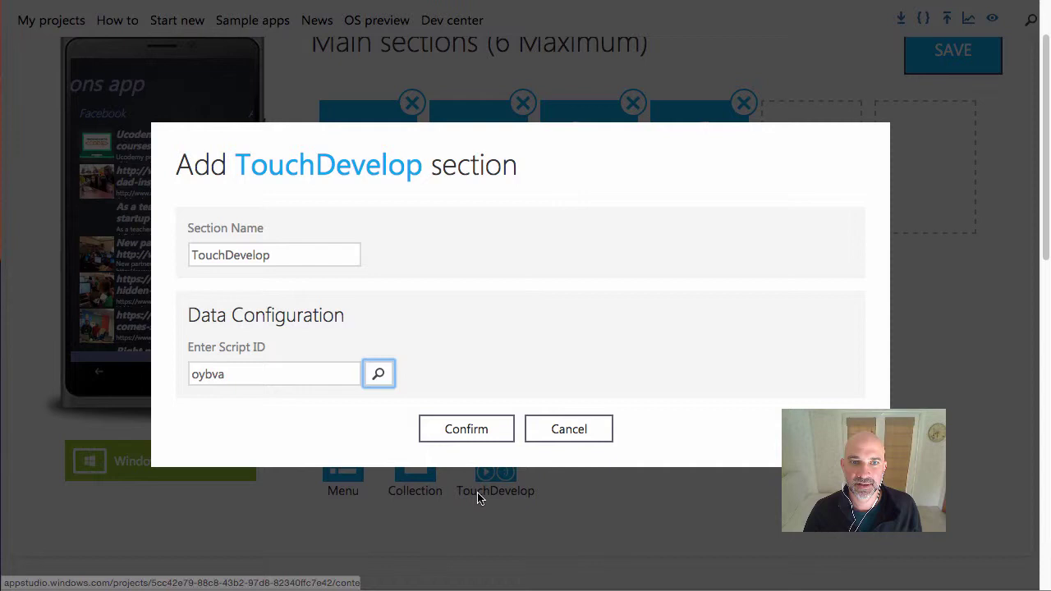
left_click(476, 430)
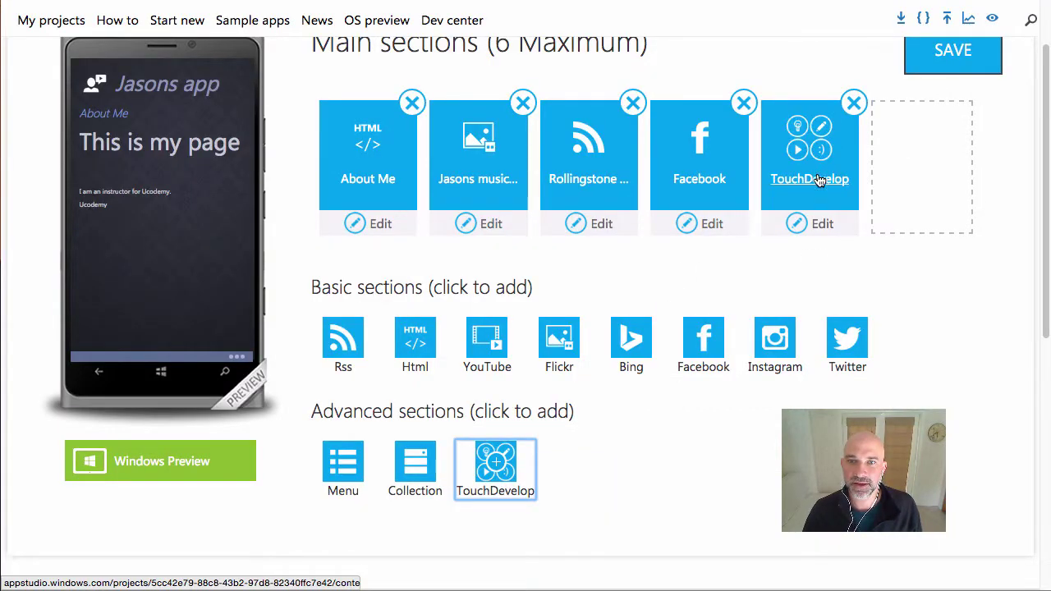
left_click(938, 58)
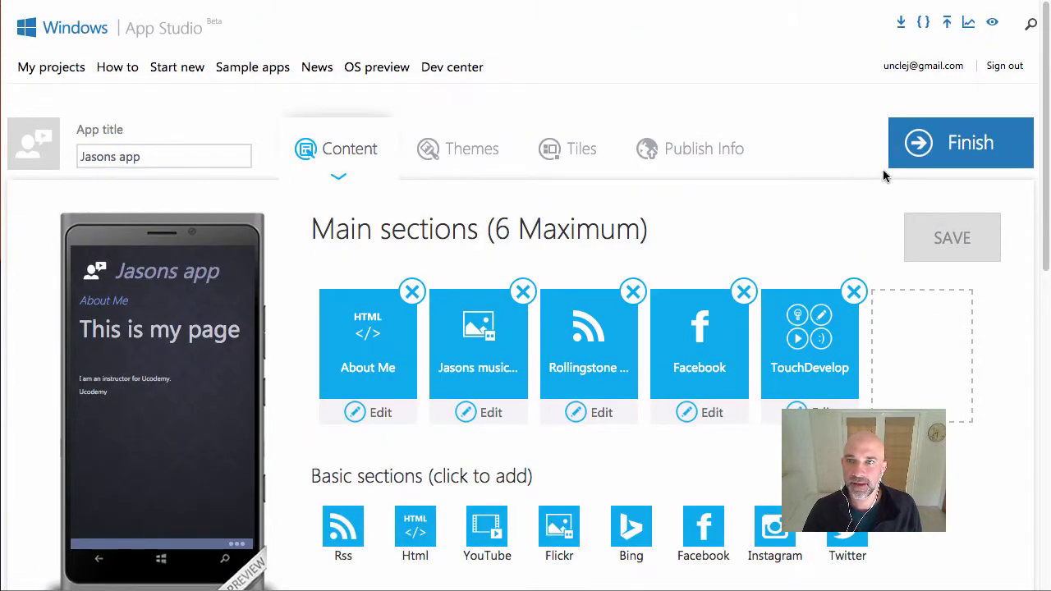
Finish the app and generate it as a universal app with installable packages, build version 1.0.3.0.
left_click(953, 145)
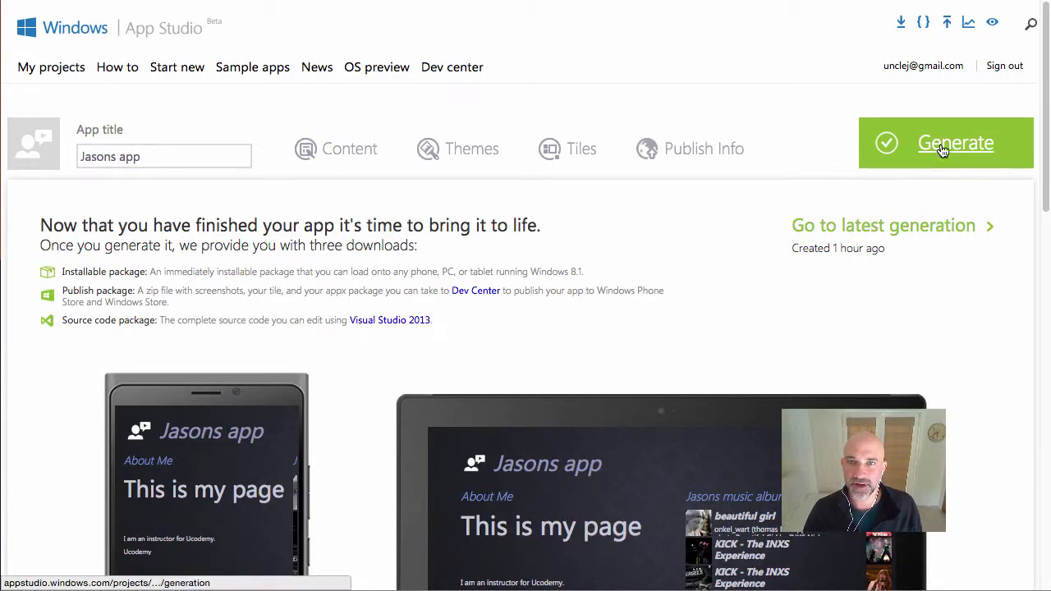
left_click(944, 148)
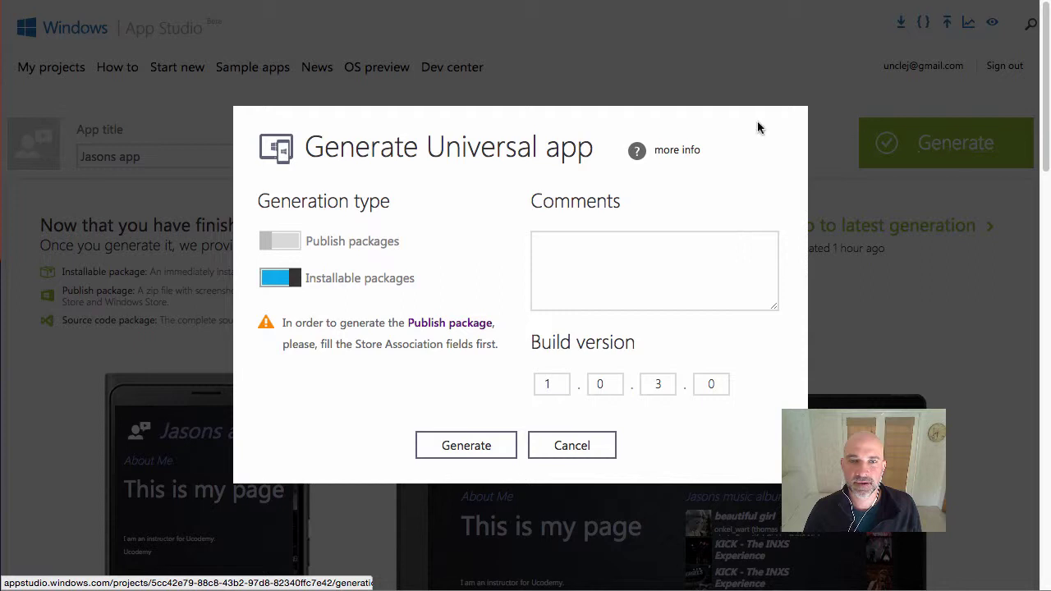
left_click(481, 445)
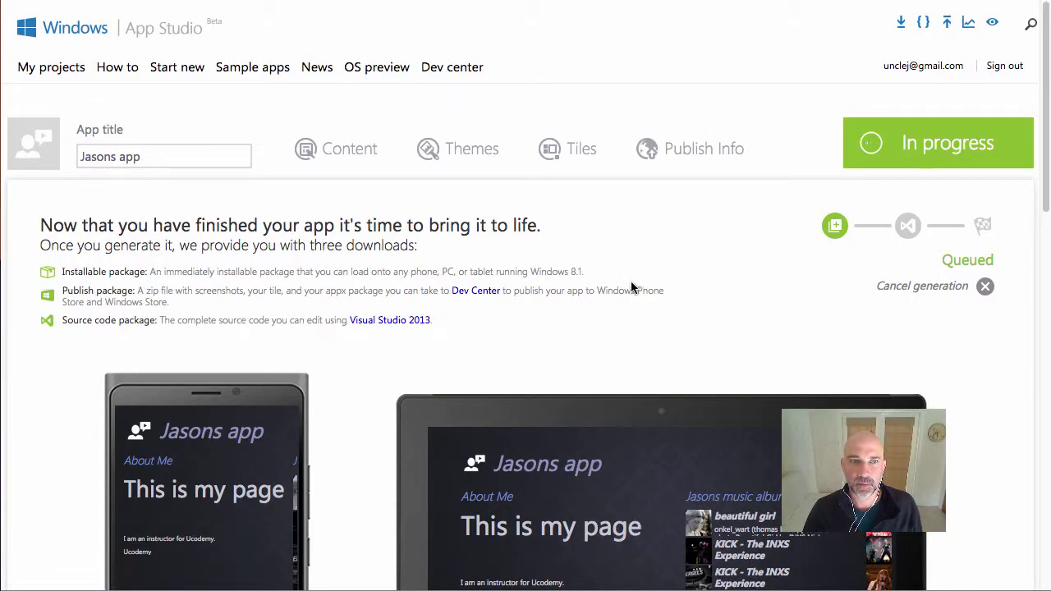